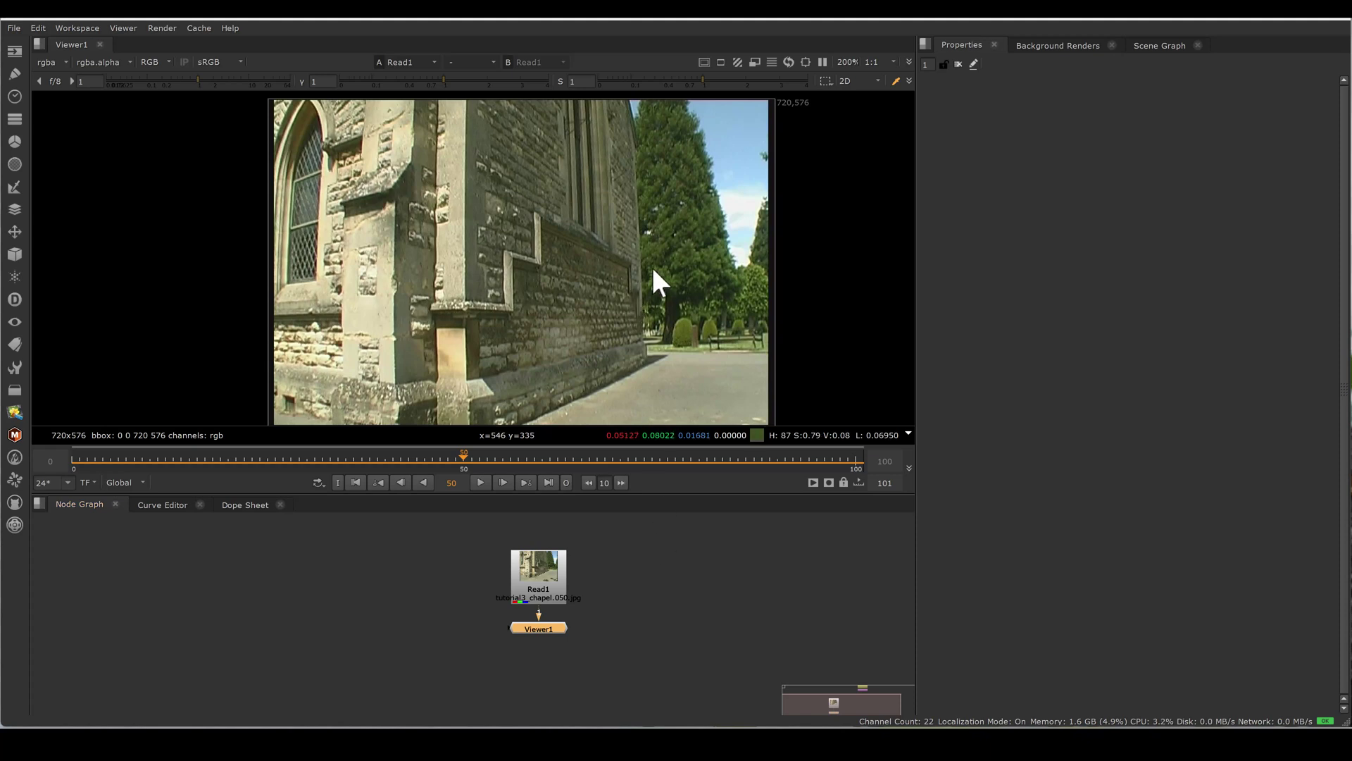
# Zoom the Viewer out to 170% and play the chapel stone-wall footage from Read1
pyautogui.scroll(-2, 653, 271)
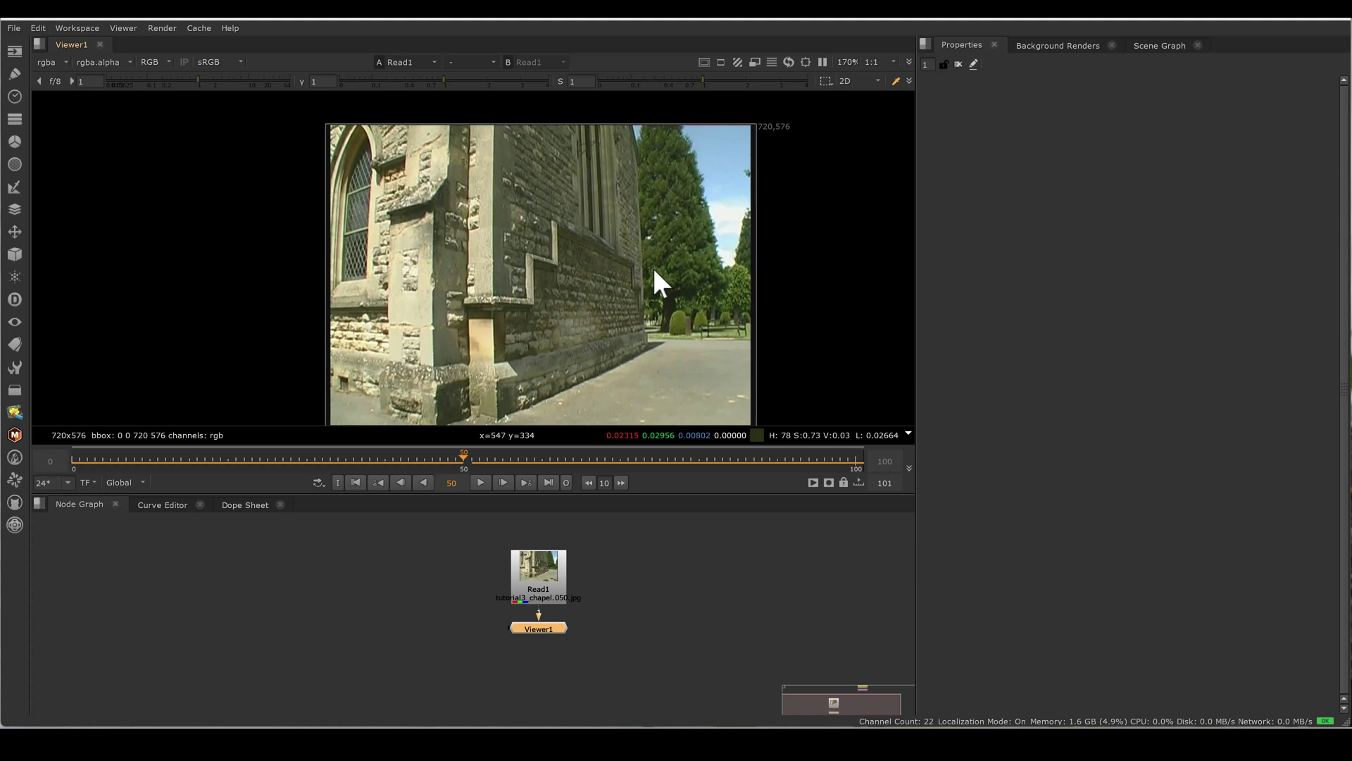
pyautogui.click(479, 483)
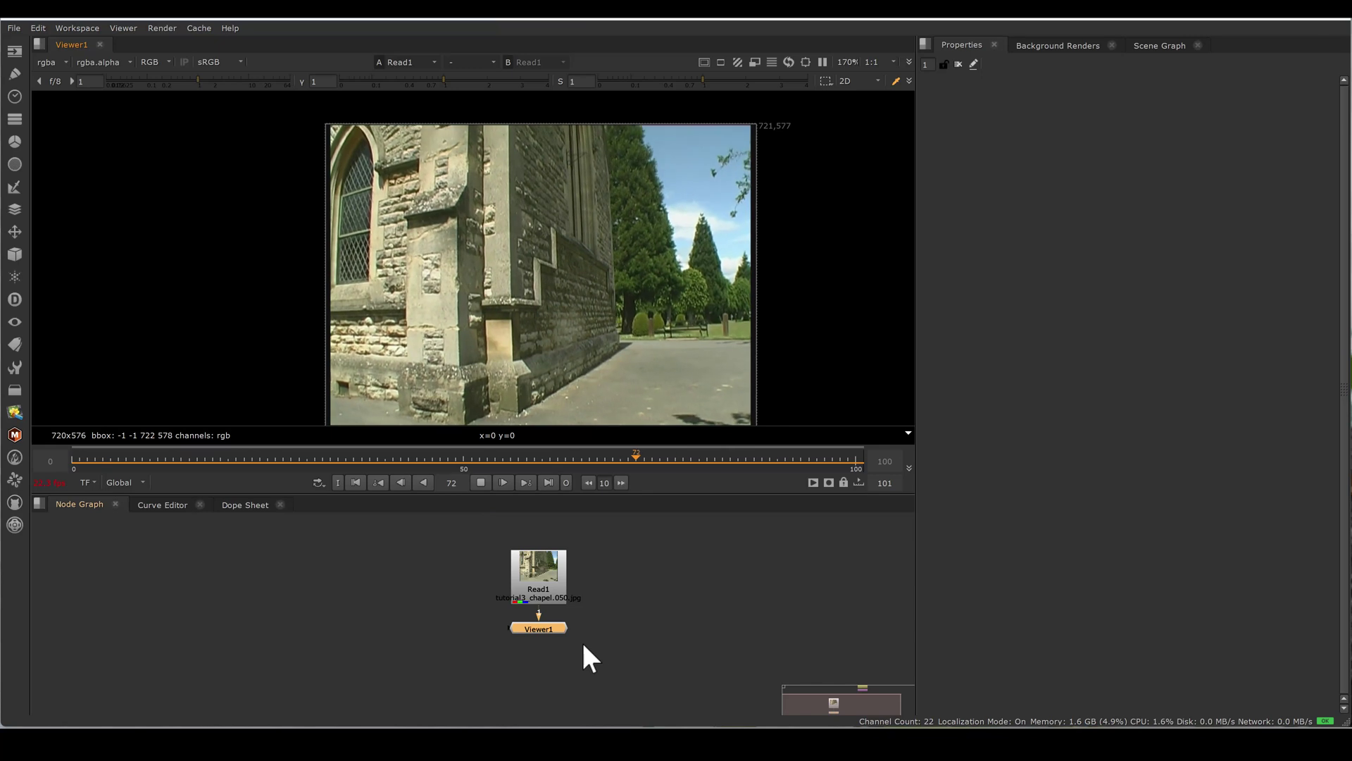
pyautogui.click(604, 637)
# Add a Tracker [Transform] node fed by Read1 using the 'trac' node search
pyautogui.press('Tab')
pyautogui.write('trac')
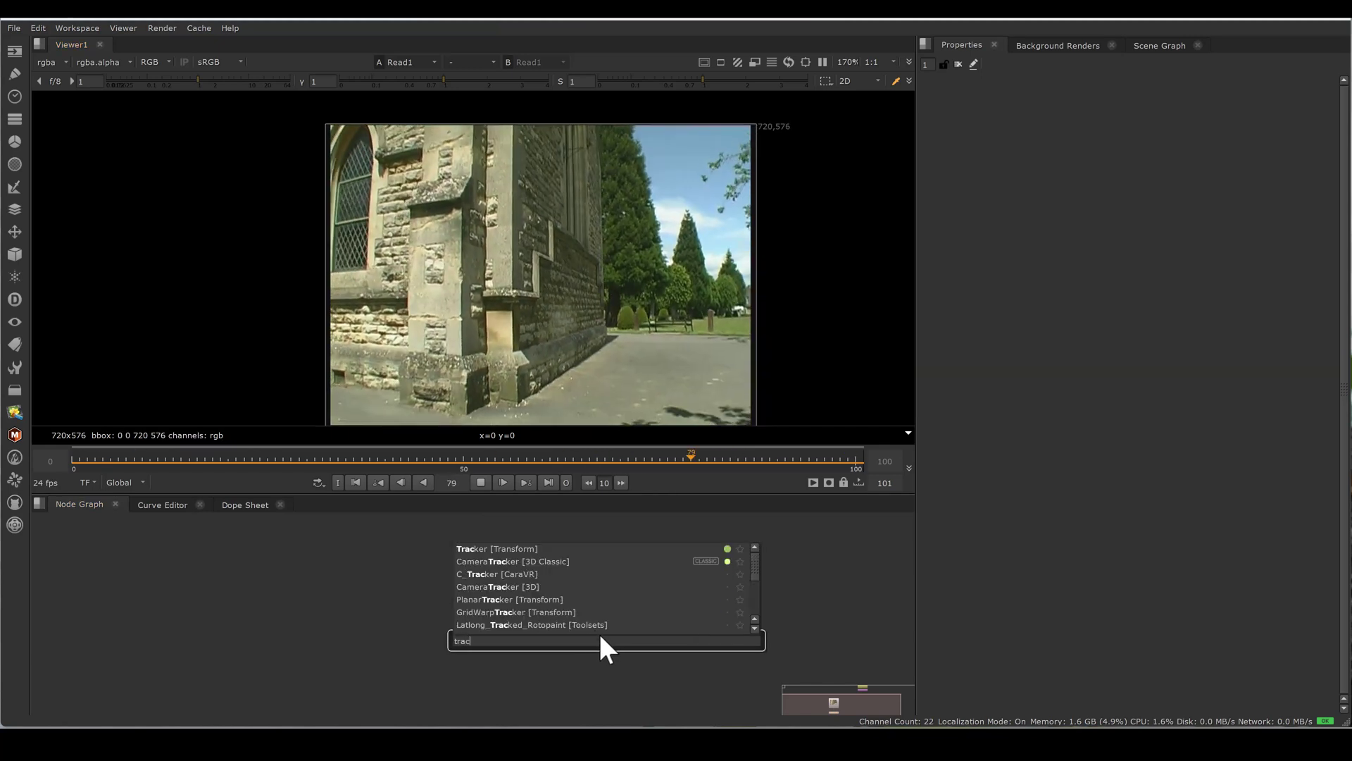
pyautogui.press('Return')
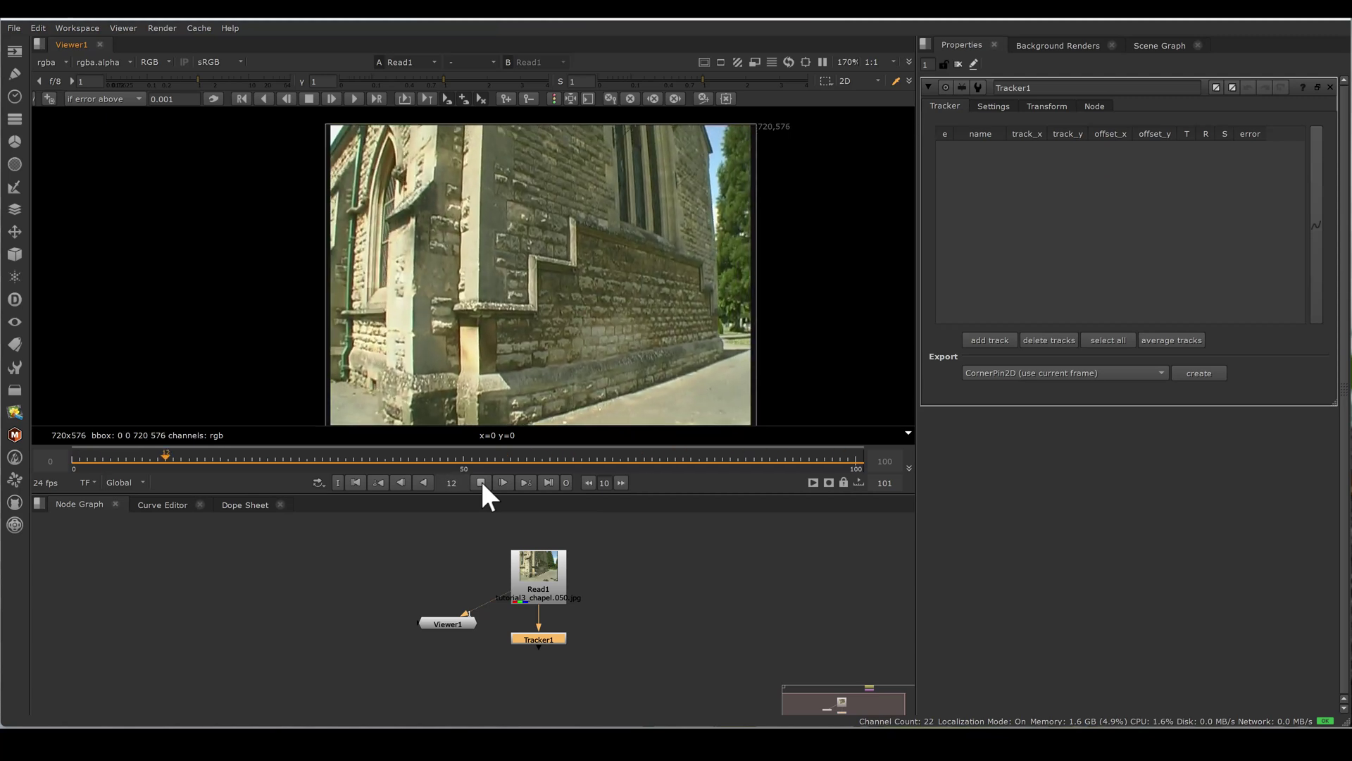
# Stop, replay, and stop the chapel footage playback
pyautogui.click(480, 482)
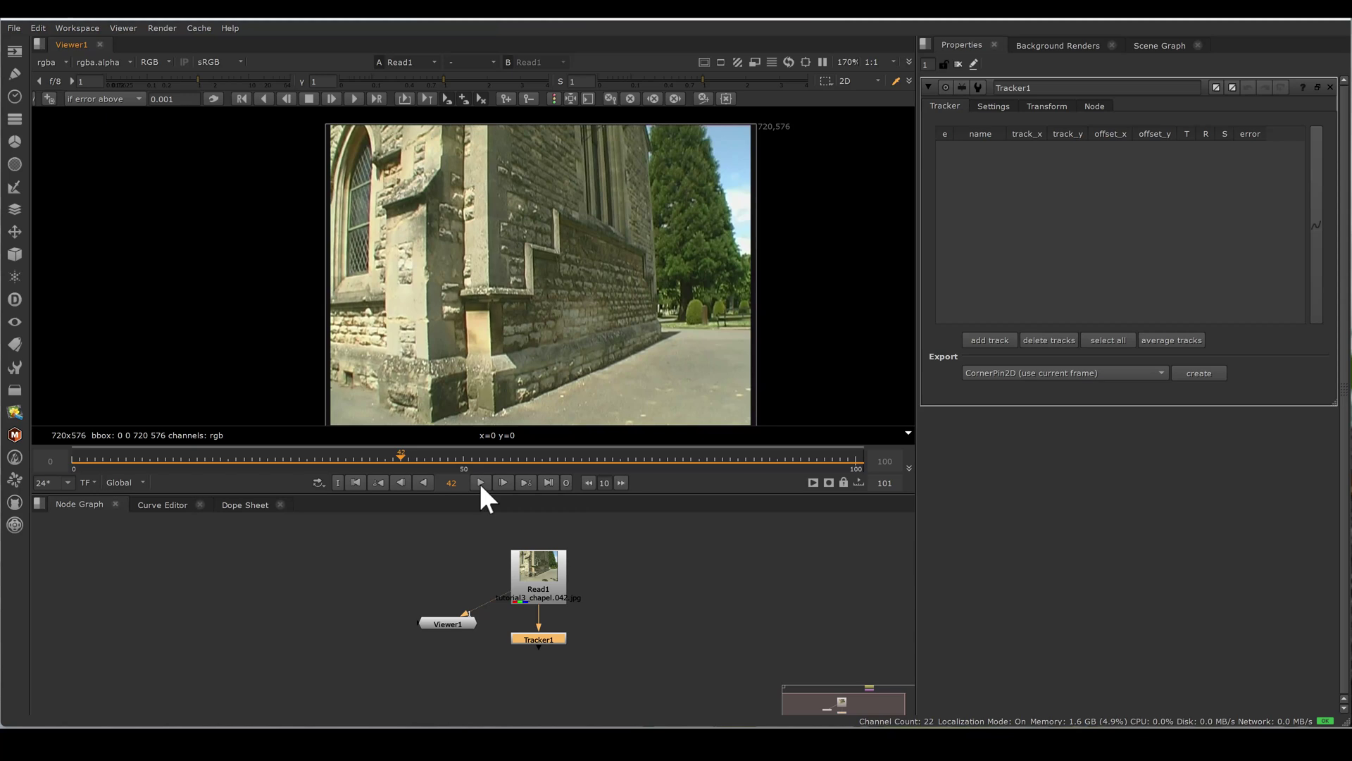
pyautogui.click(480, 482)
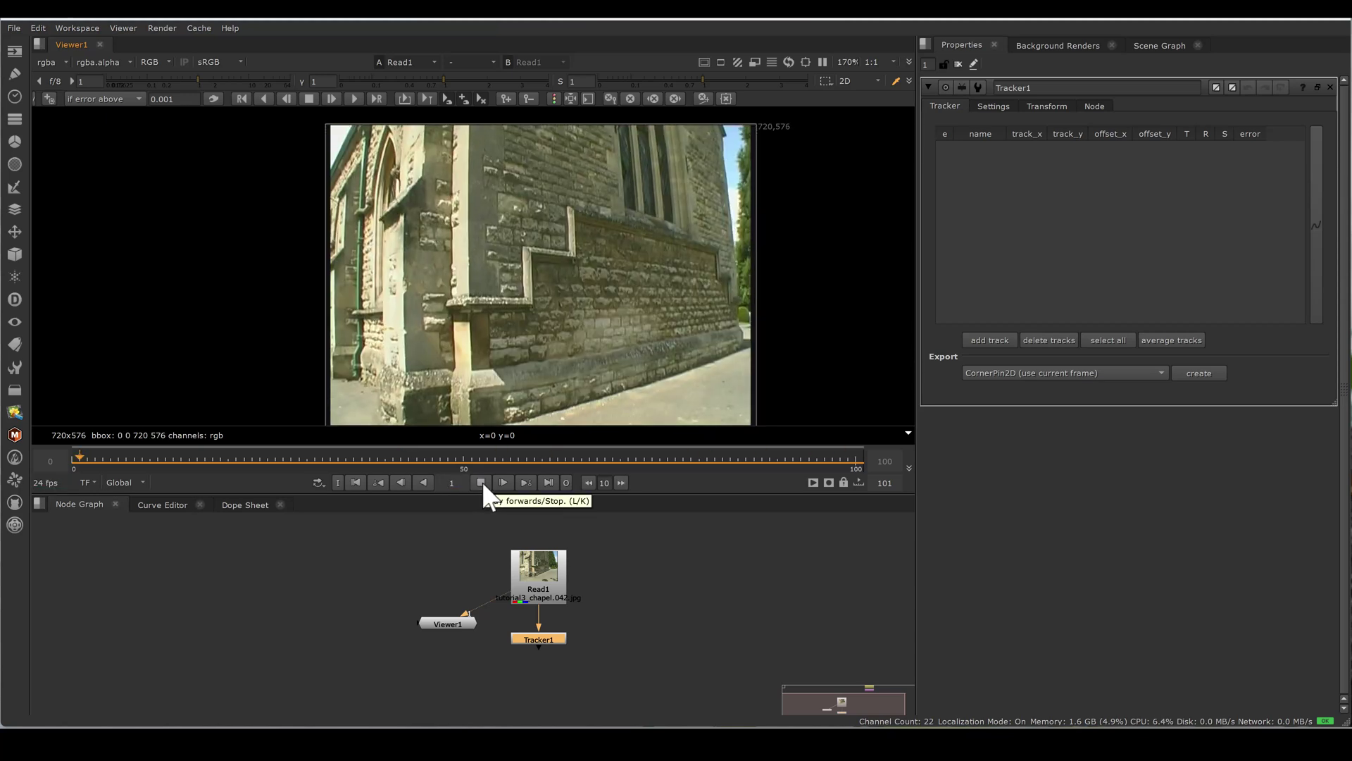
pyautogui.click(482, 483)
# Place track 1 on a stone-wall detail at frame 50 and enlarge its search area
pyautogui.scroll(5, 526, 217)
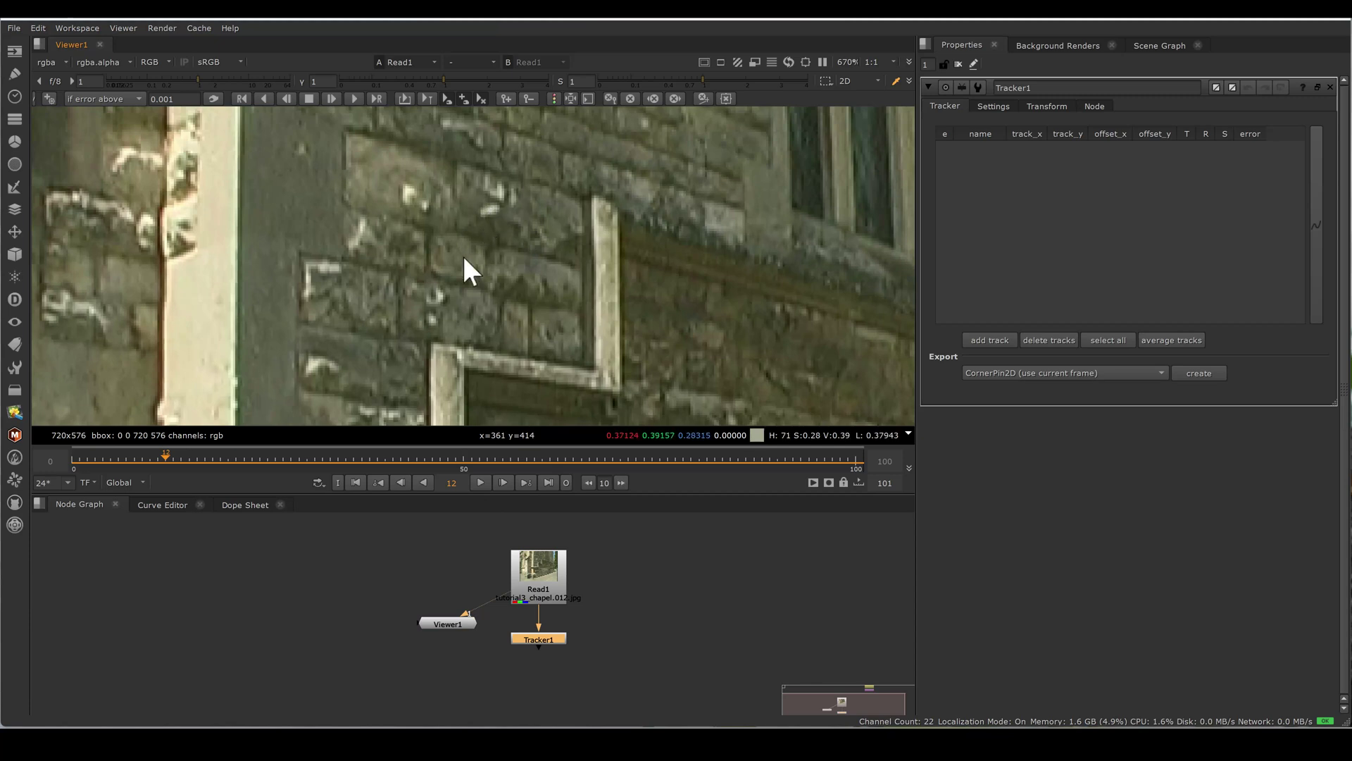
pyautogui.click(355, 482)
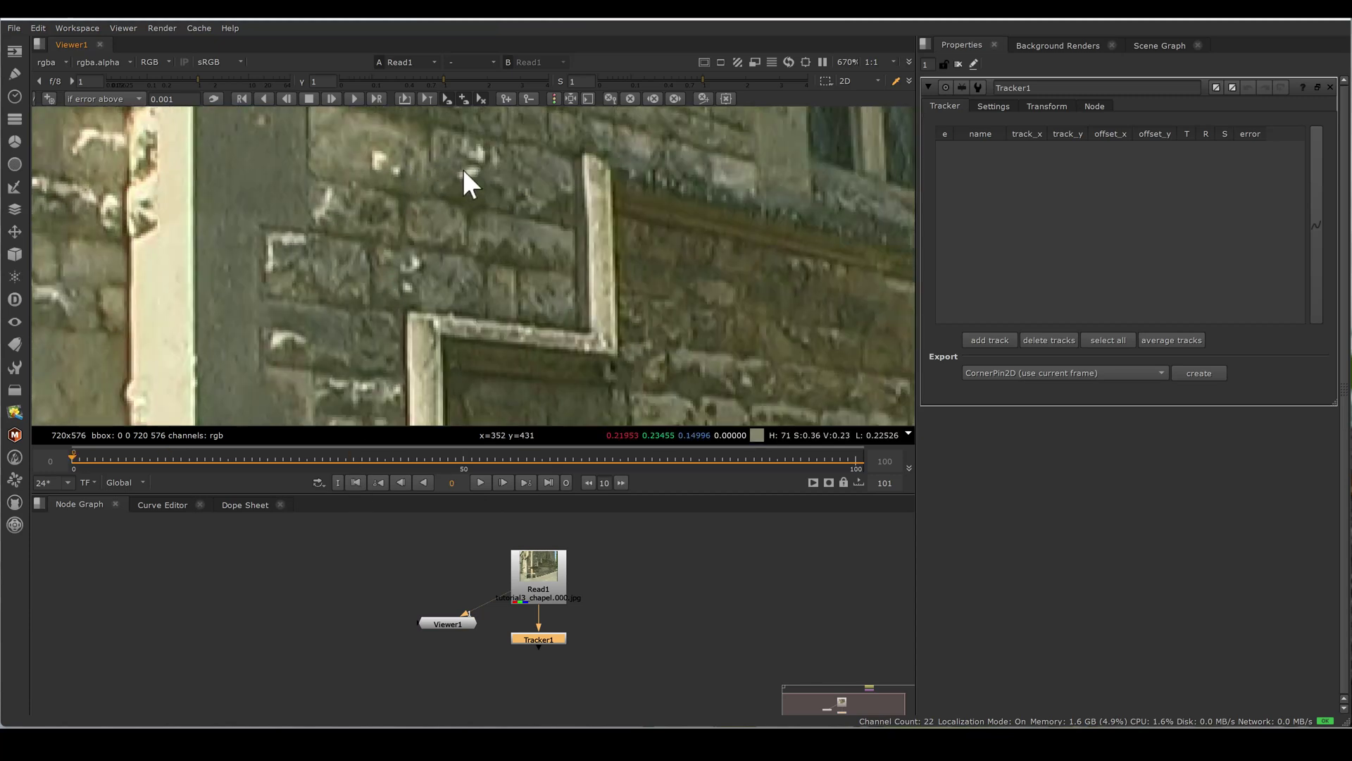
pyautogui.press('End')
pyautogui.scroll(2, 461, 310)
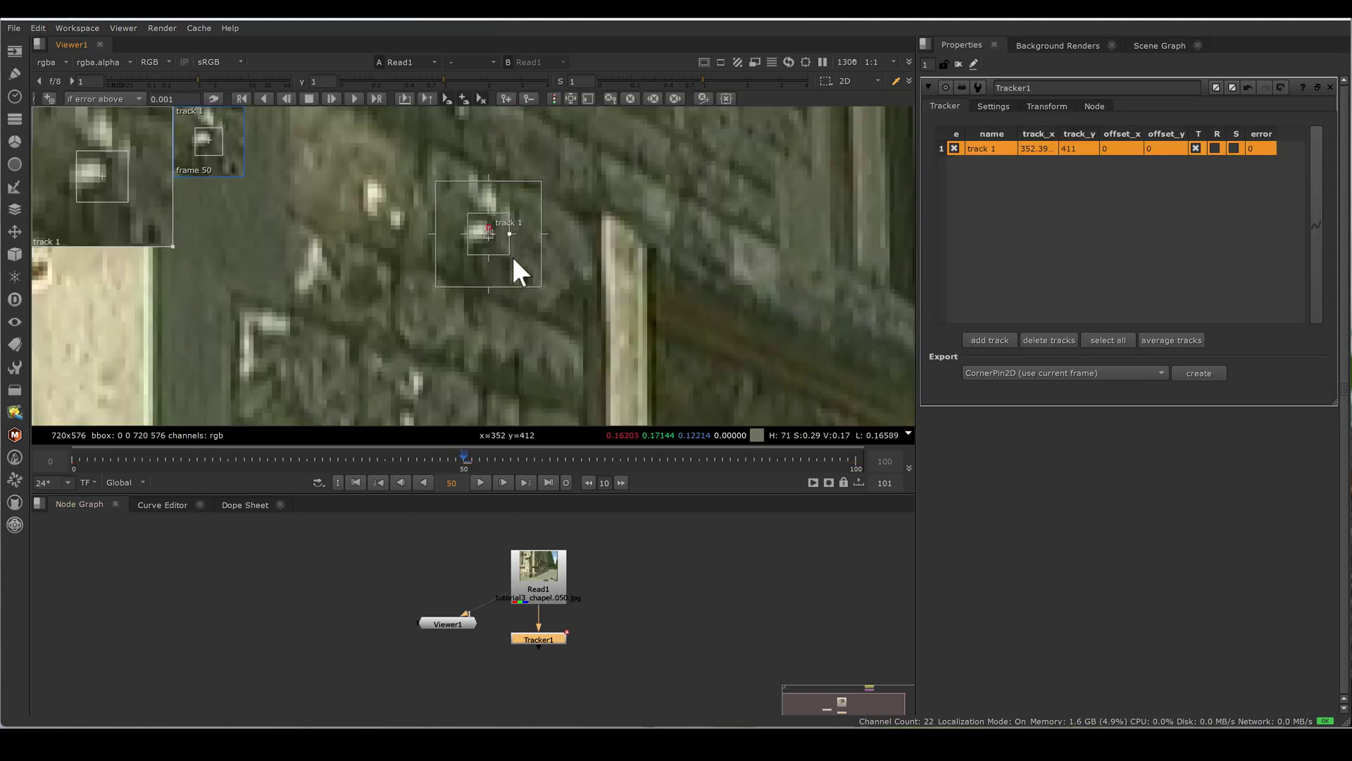
pyautogui.moveTo(528, 275); pyautogui.dragTo(571, 303)
# Copy Tracker1 and paste it as an unconnected Tracker2 node
pyautogui.scroll(-3, 675, 298)
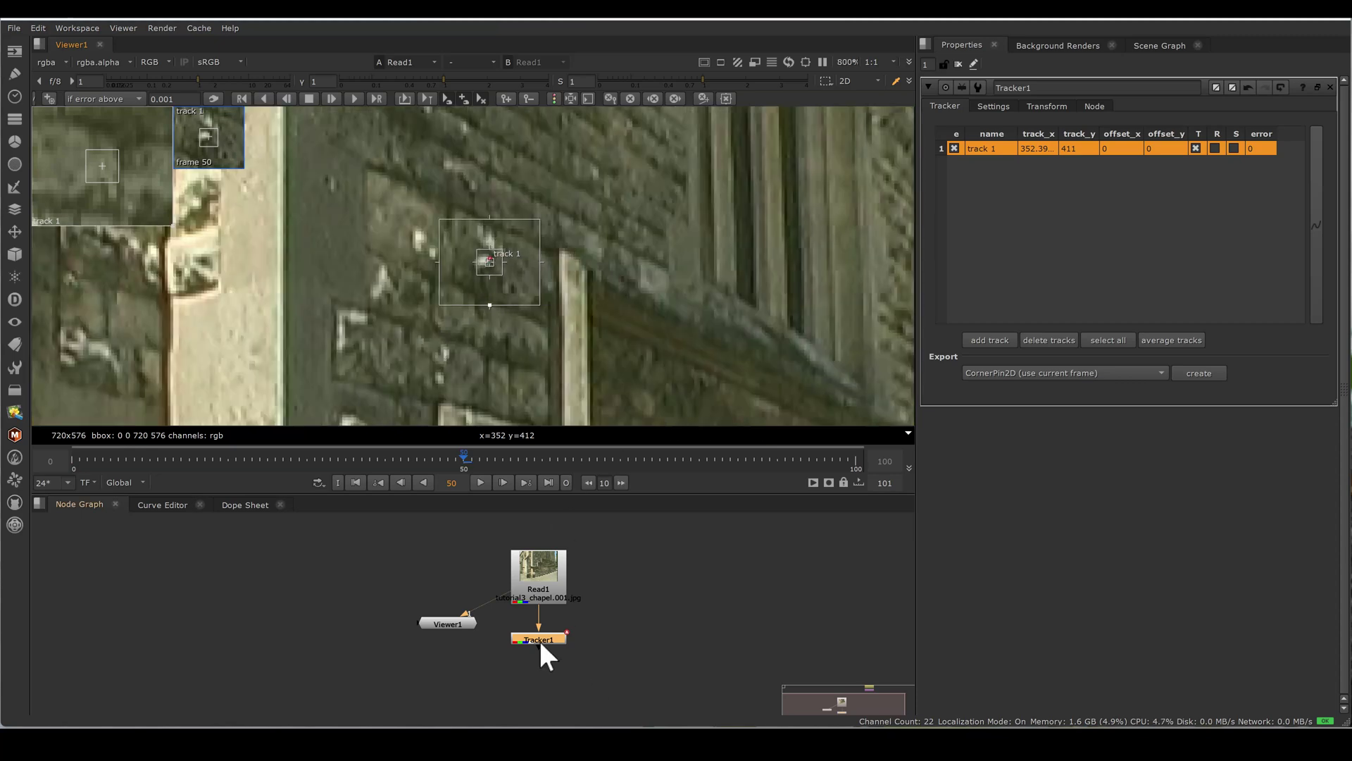
pyautogui.moveTo(602, 677); pyautogui.dragTo(496, 614)
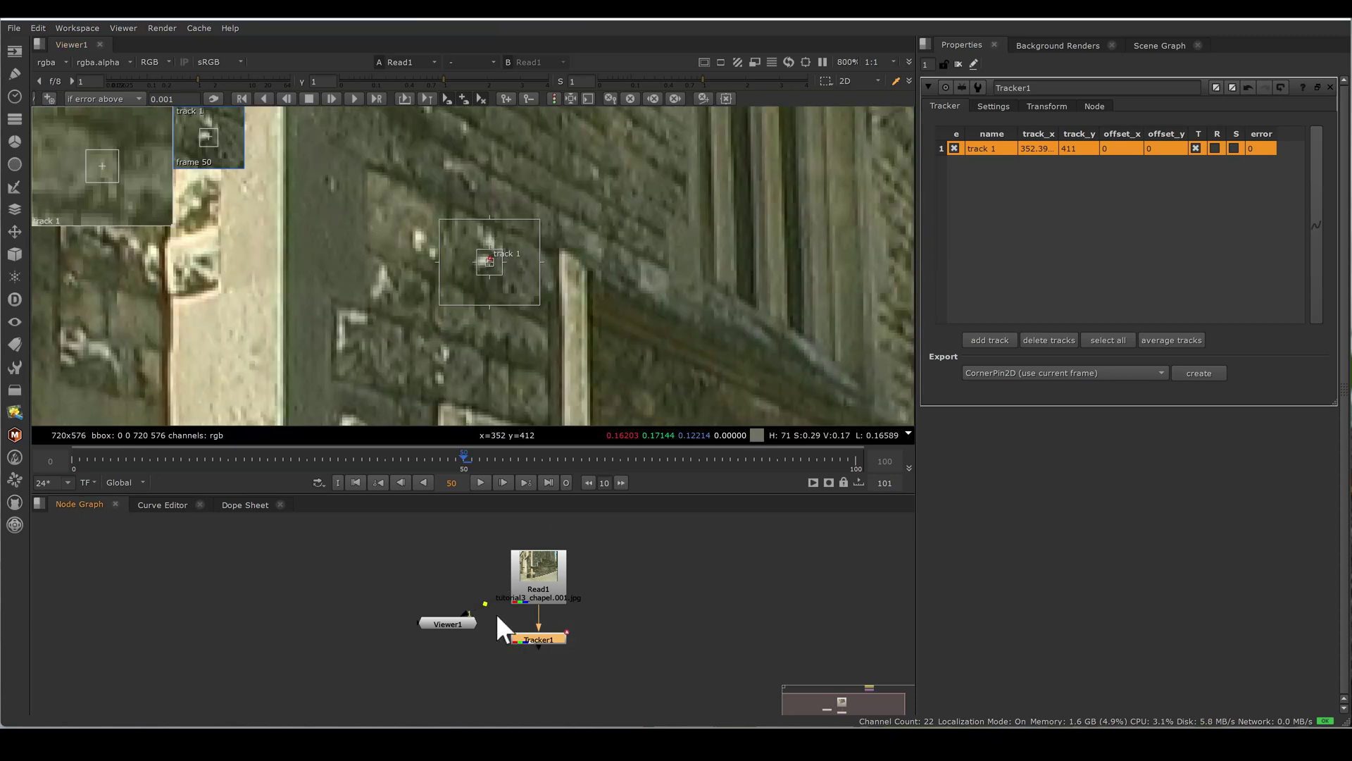
pyautogui.click(571, 629)
pyautogui.hotkey('ctrl', 'v')
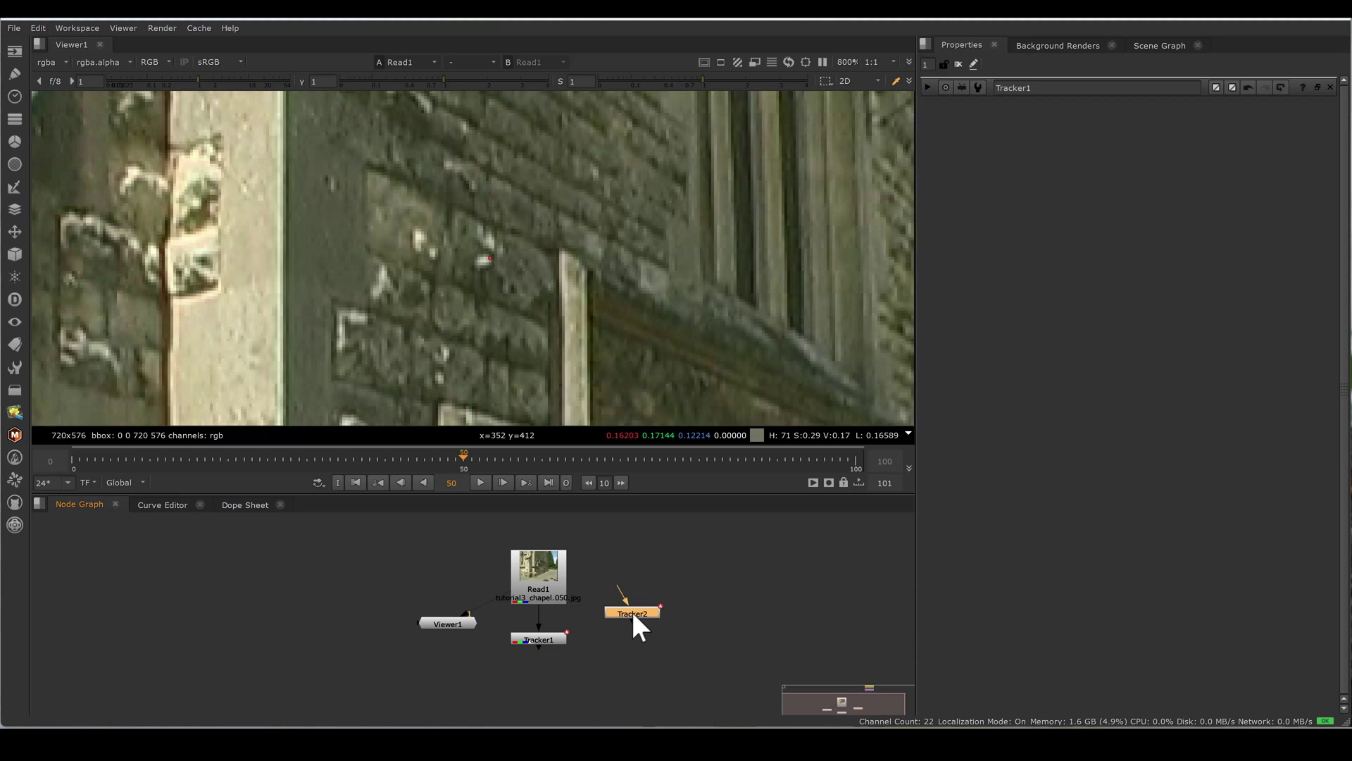
pyautogui.doubleClick(552, 639)
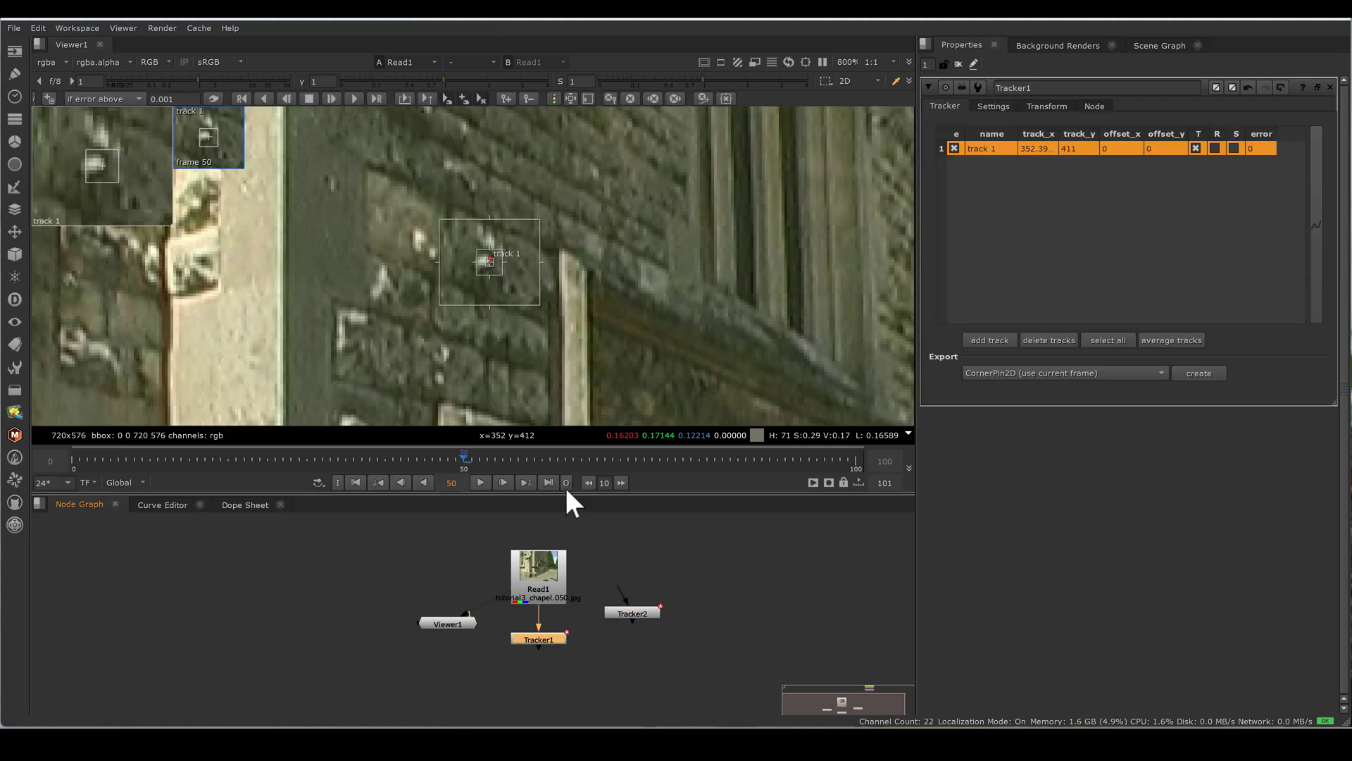
# Track track 1 forward to frame 100, then backward from frame 50 to 0; move Tracker2 aside
pyautogui.scroll(-3, 598, 262)
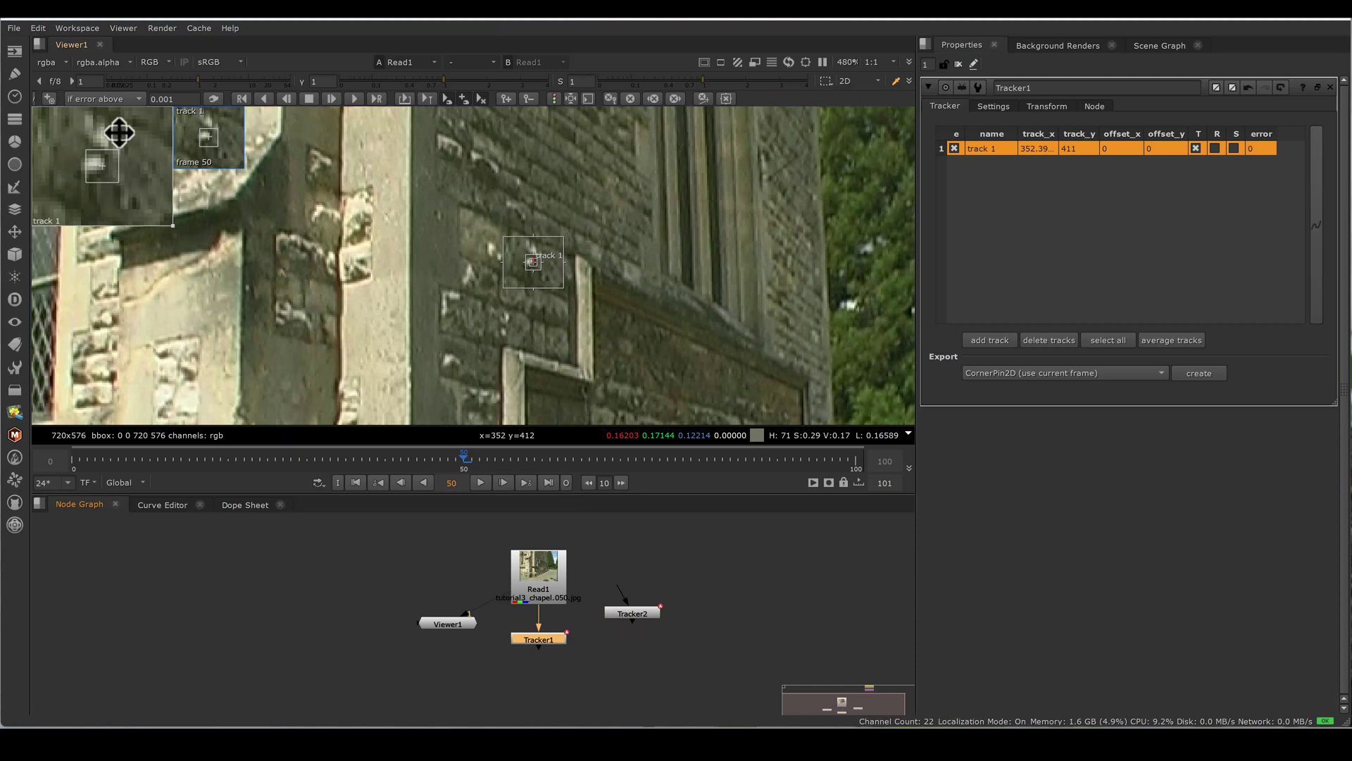
pyautogui.click(357, 99)
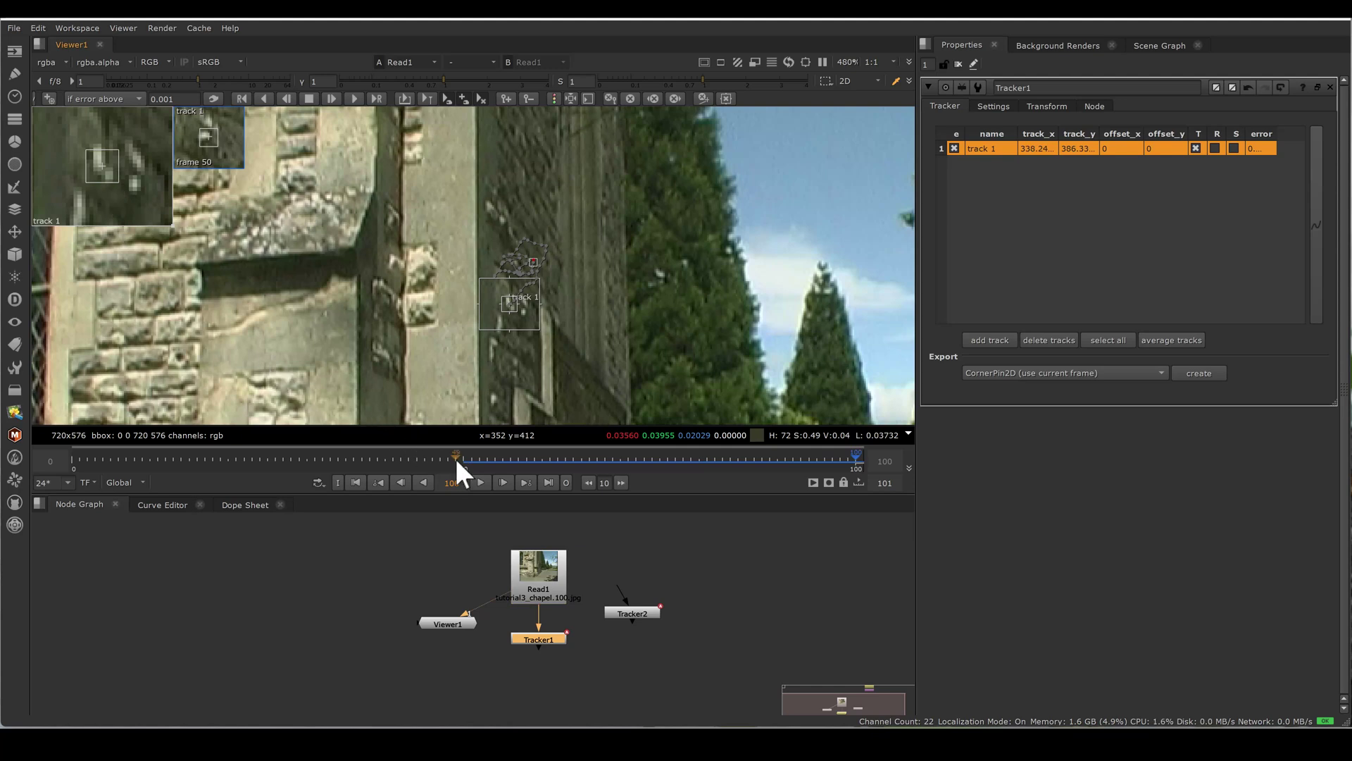
pyautogui.click(458, 459)
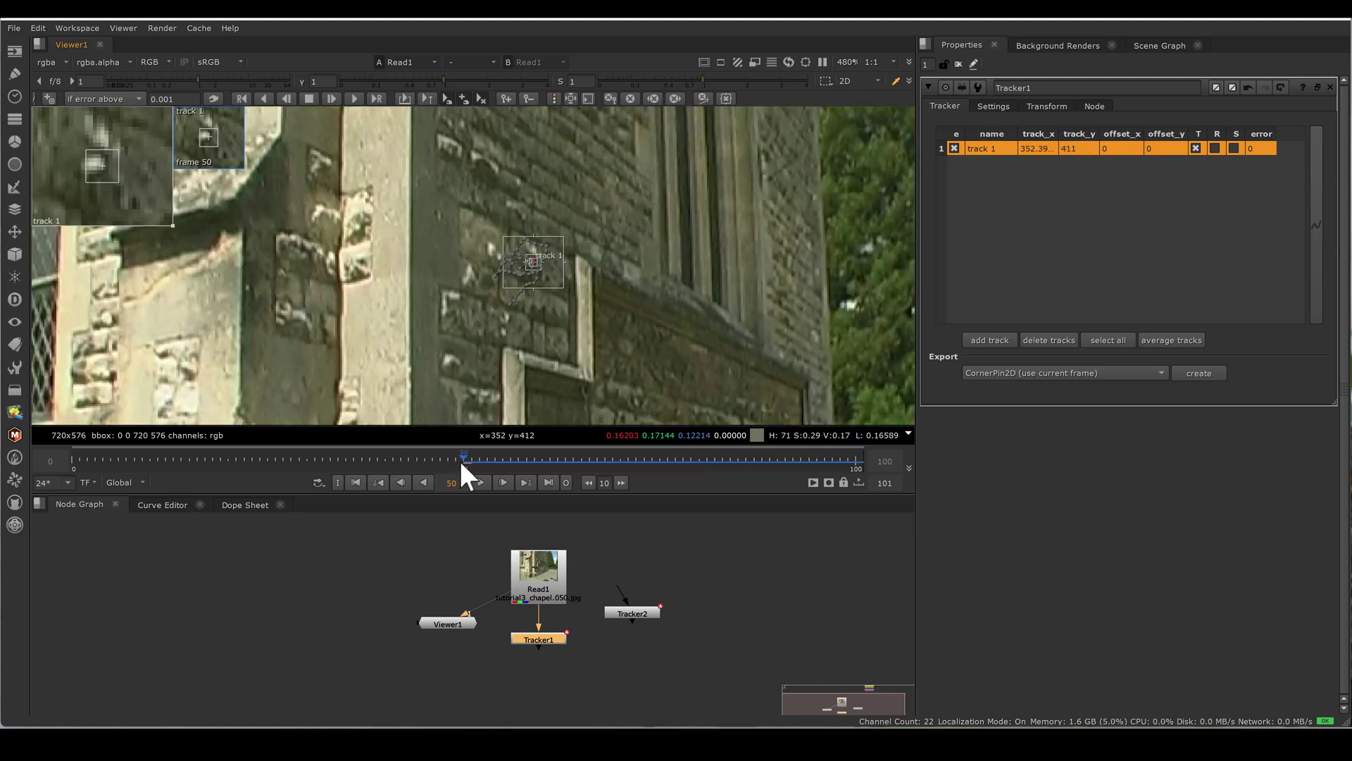
pyautogui.click(264, 99)
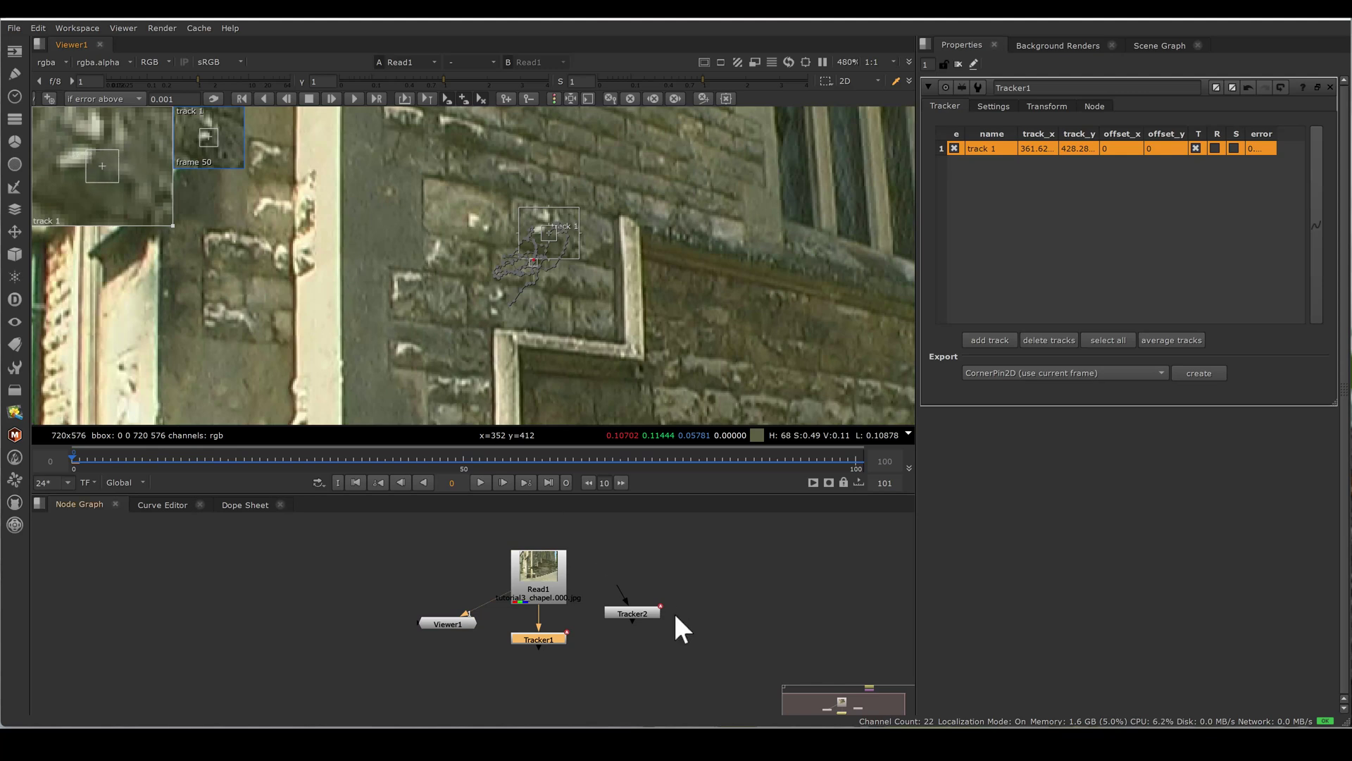
pyautogui.moveTo(652, 612); pyautogui.dragTo(677, 604)
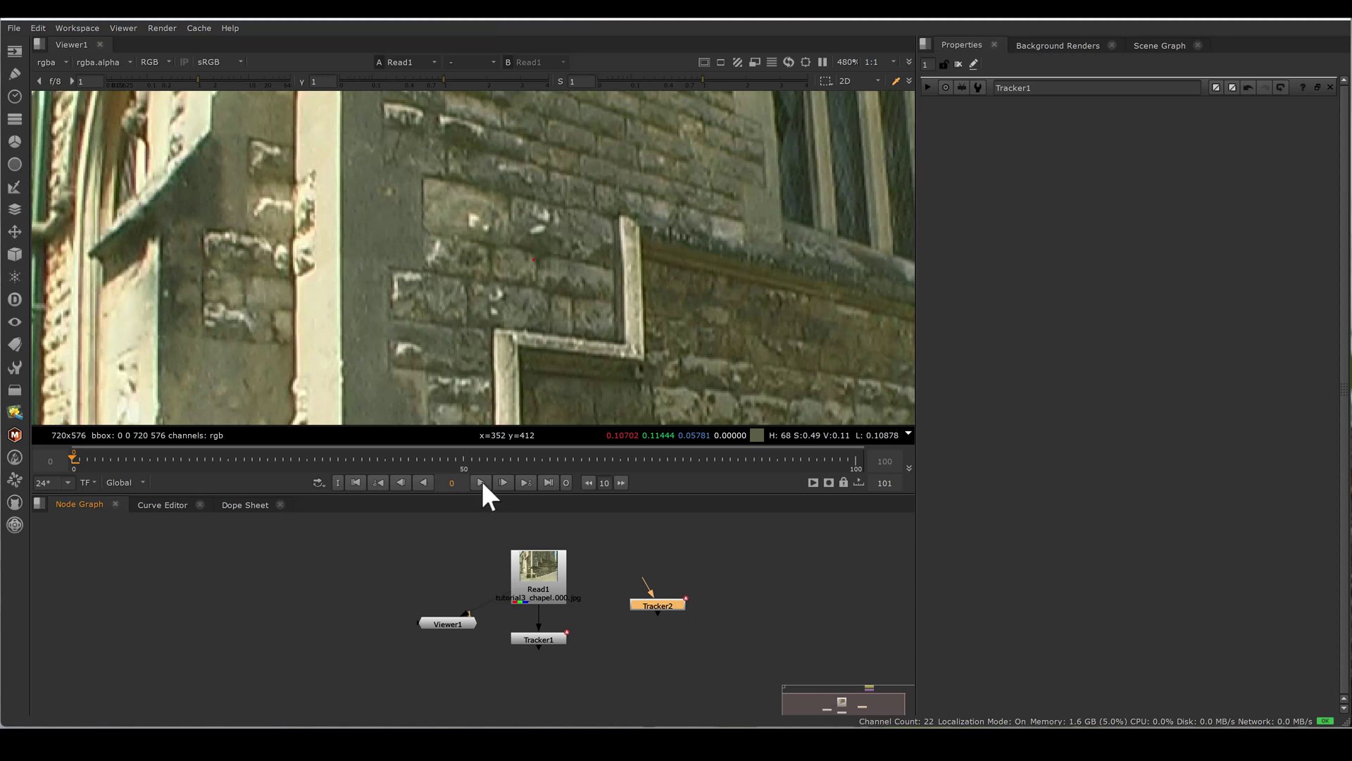
# At frame 50, create FrameHold1 and Crop1 of the track pattern and connect them to Read1
pyautogui.click(463, 459)
pyautogui.doubleClick(546, 641)
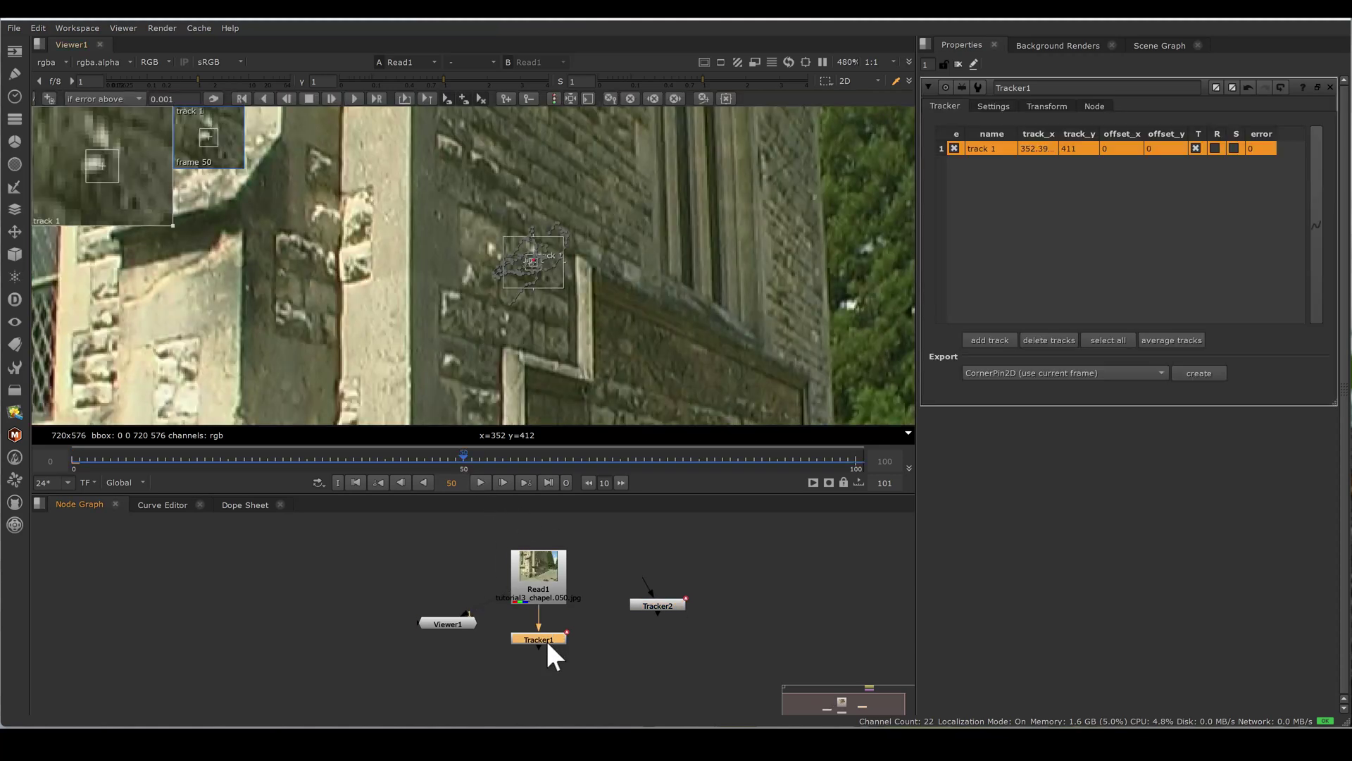
pyautogui.scroll(8, 537, 247)
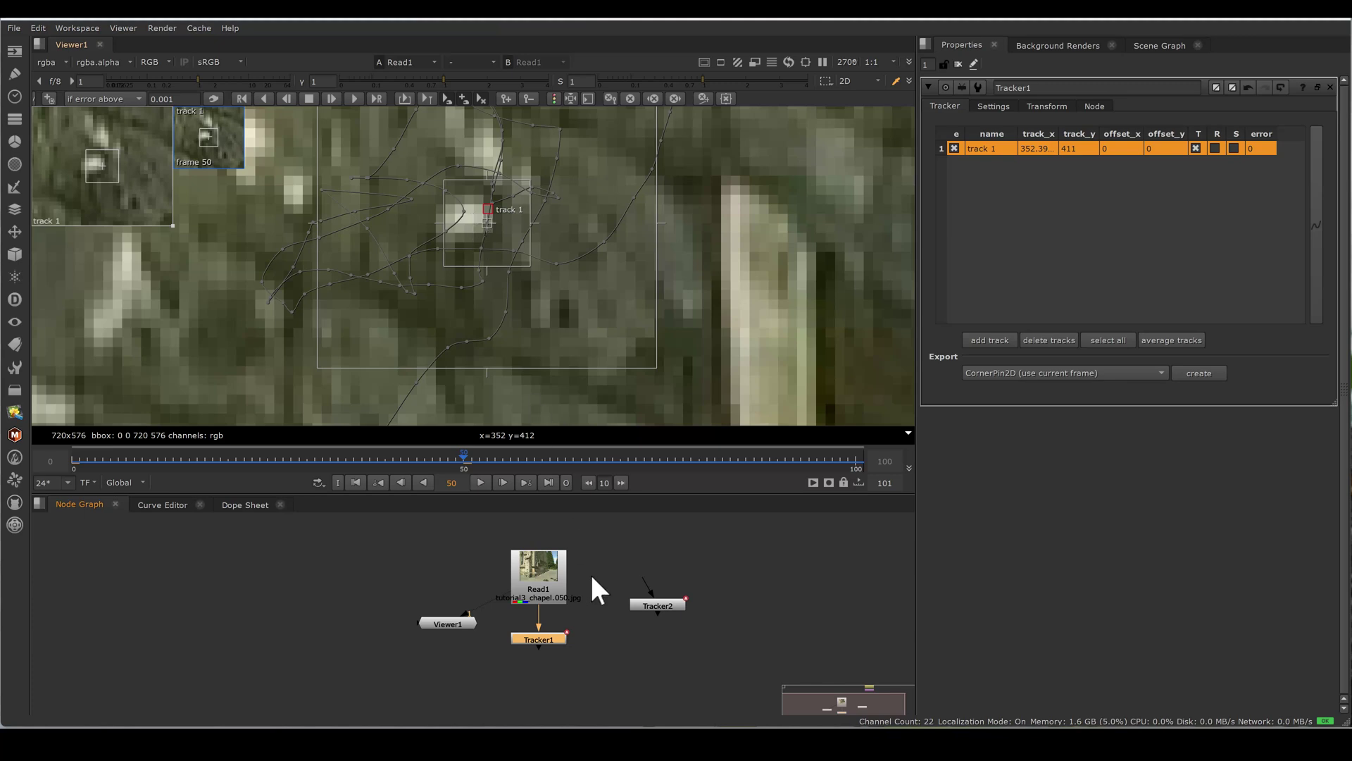
pyautogui.scroll(-2, 453, 192)
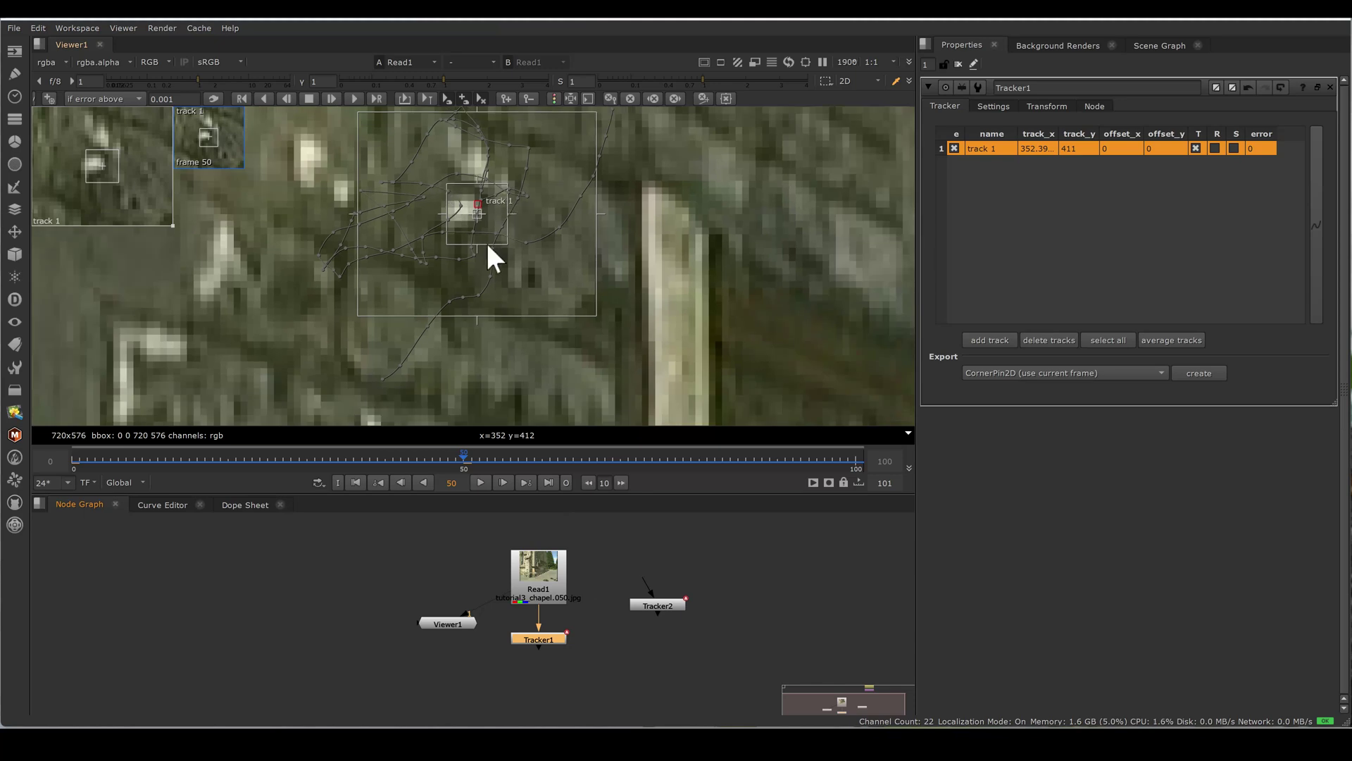
pyautogui.hotkey('ctrl', 'v')
pyautogui.moveTo(602, 579); pyautogui.dragTo(590, 596, button='middle')
pyautogui.moveTo(590, 596); pyautogui.dragTo(501, 658)
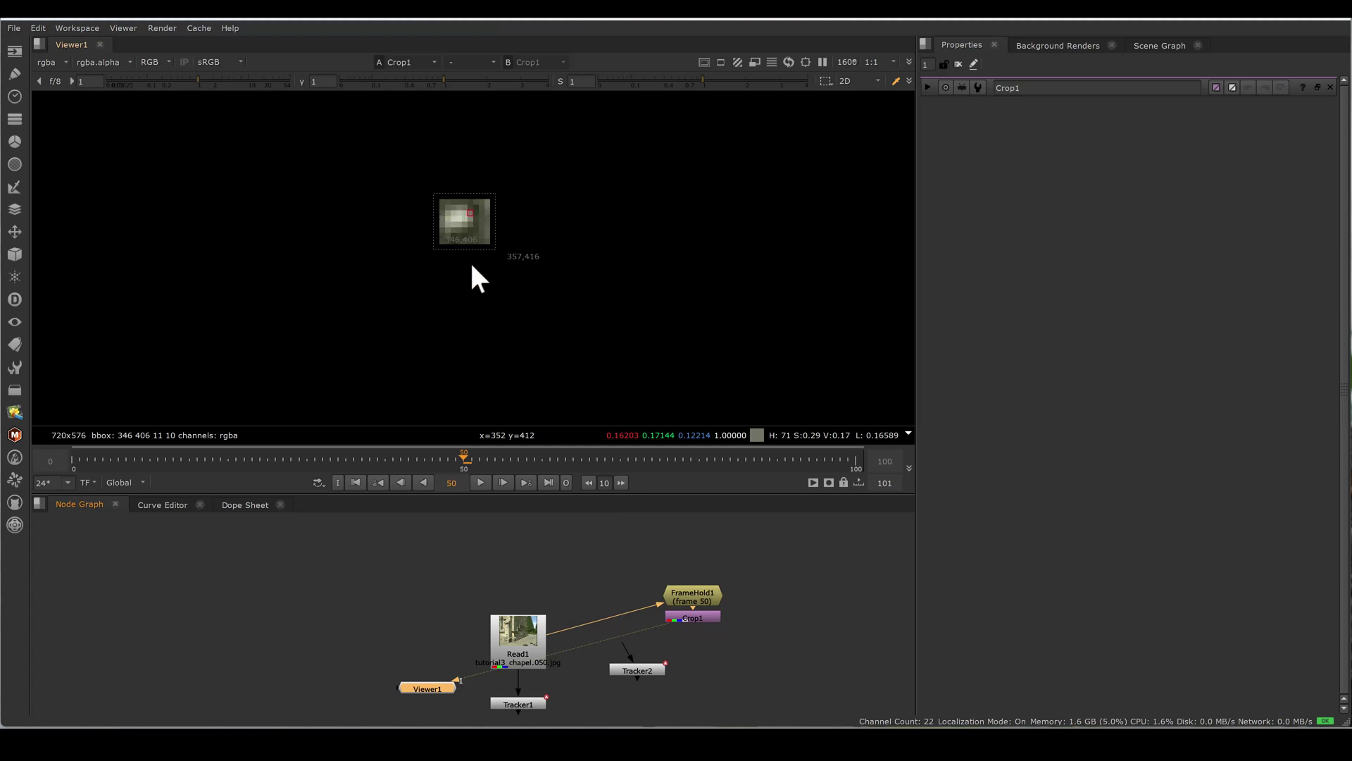
# Compare Read1 at frames 0 and 100 against Crop1 wired into the Viewer's second input
pyautogui.click(358, 483)
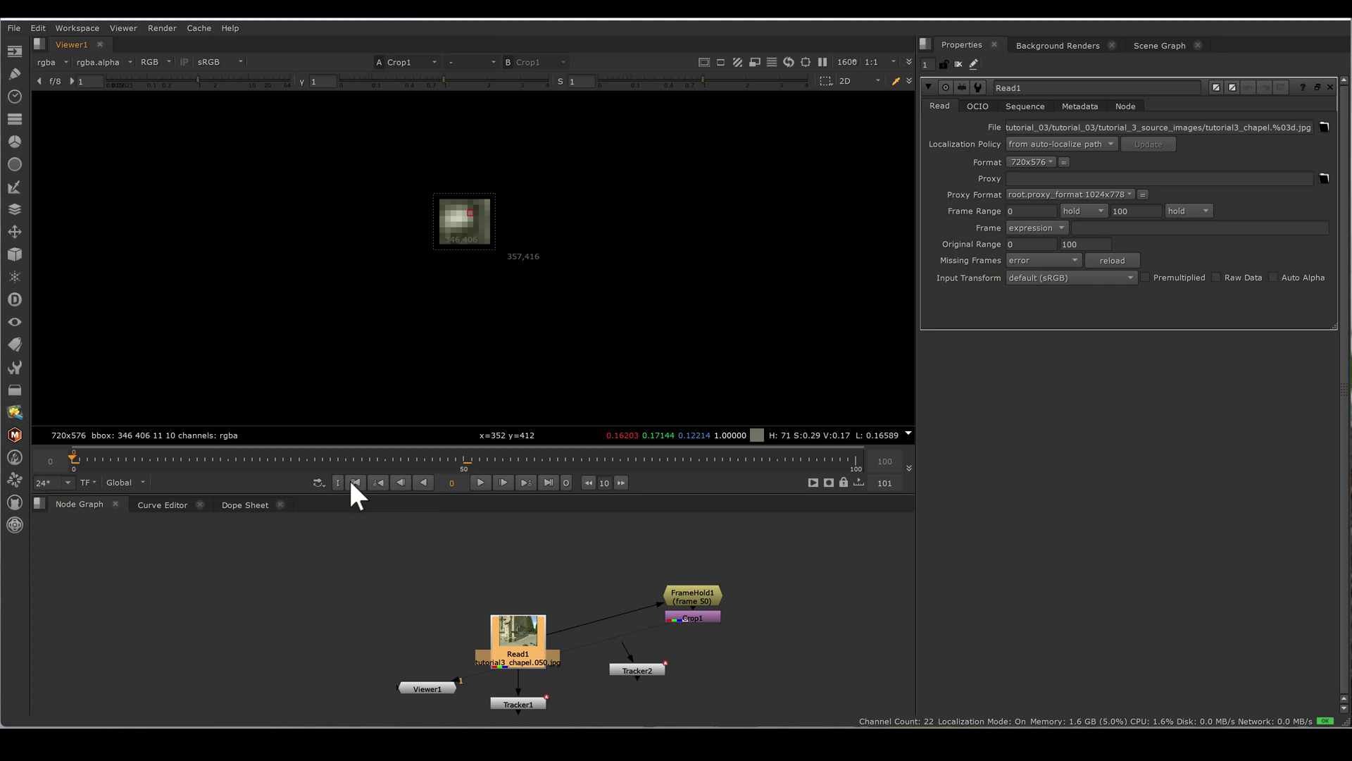
pyautogui.press('1')
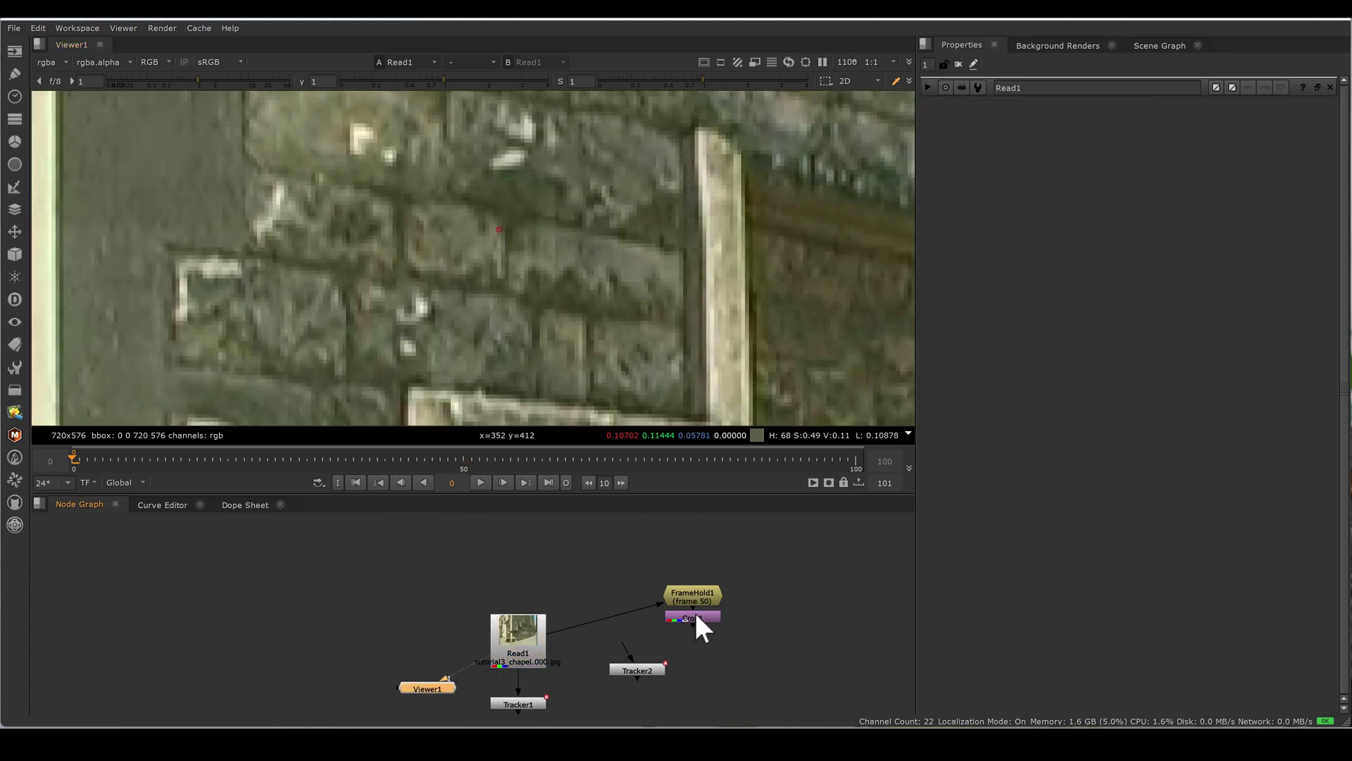
pyautogui.moveTo(697, 617); pyautogui.dragTo(525, 396)
pyautogui.click(550, 484)
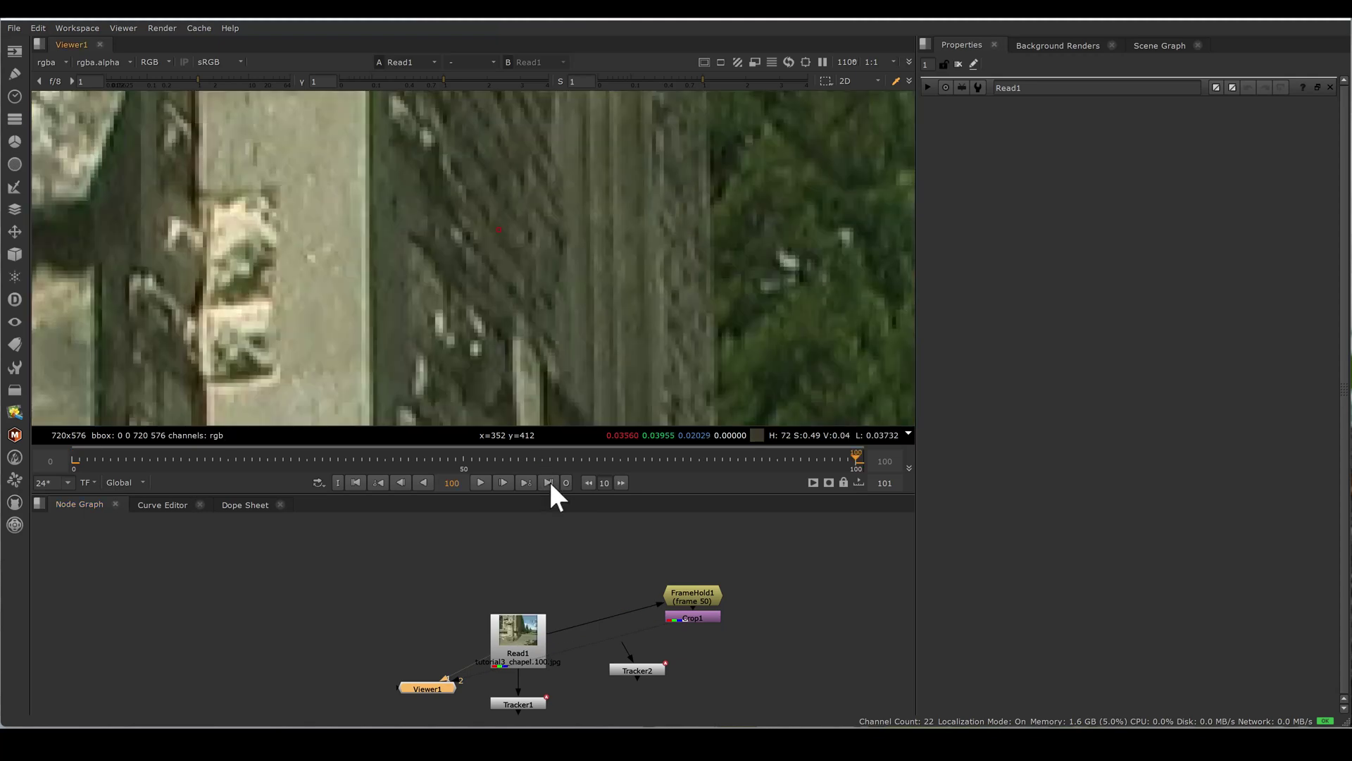
pyautogui.scroll(2, 464, 347)
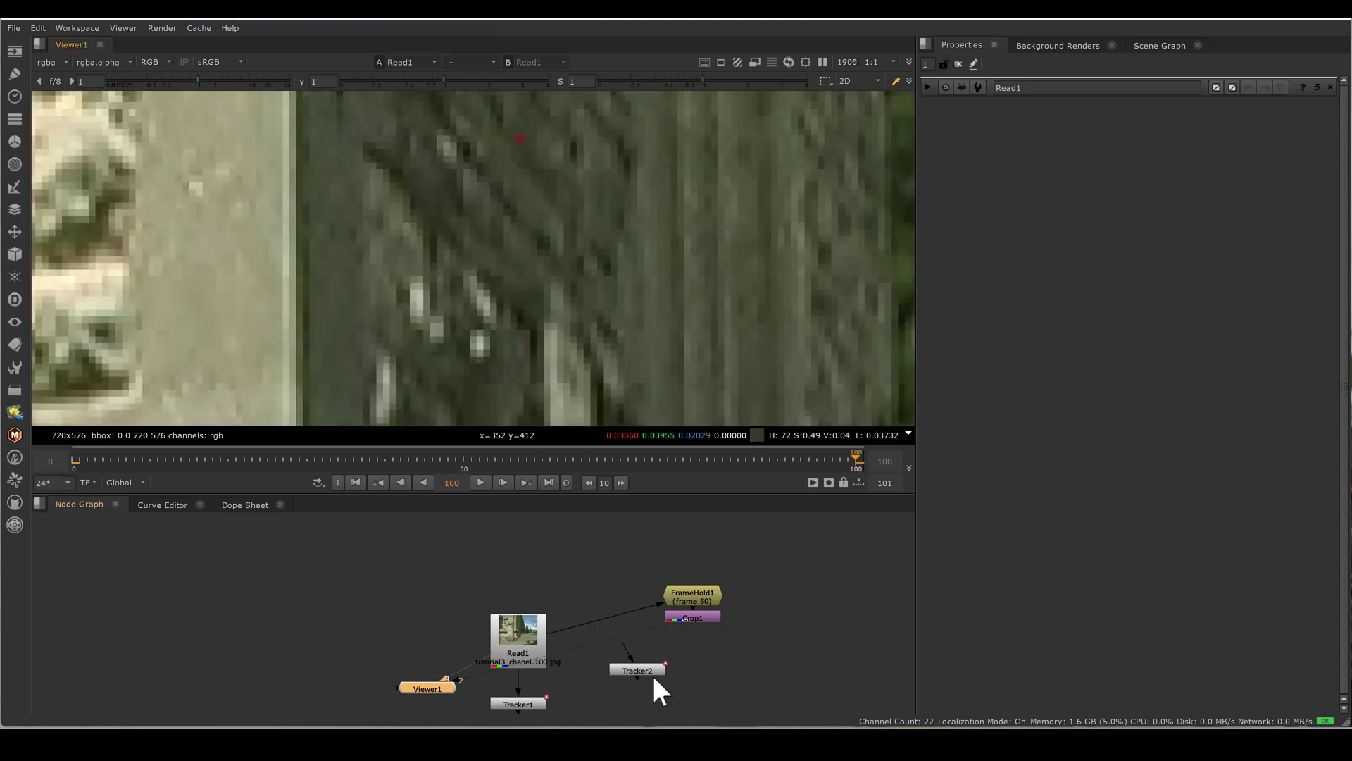
pyautogui.doubleClick(701, 615)
pyautogui.press('2')
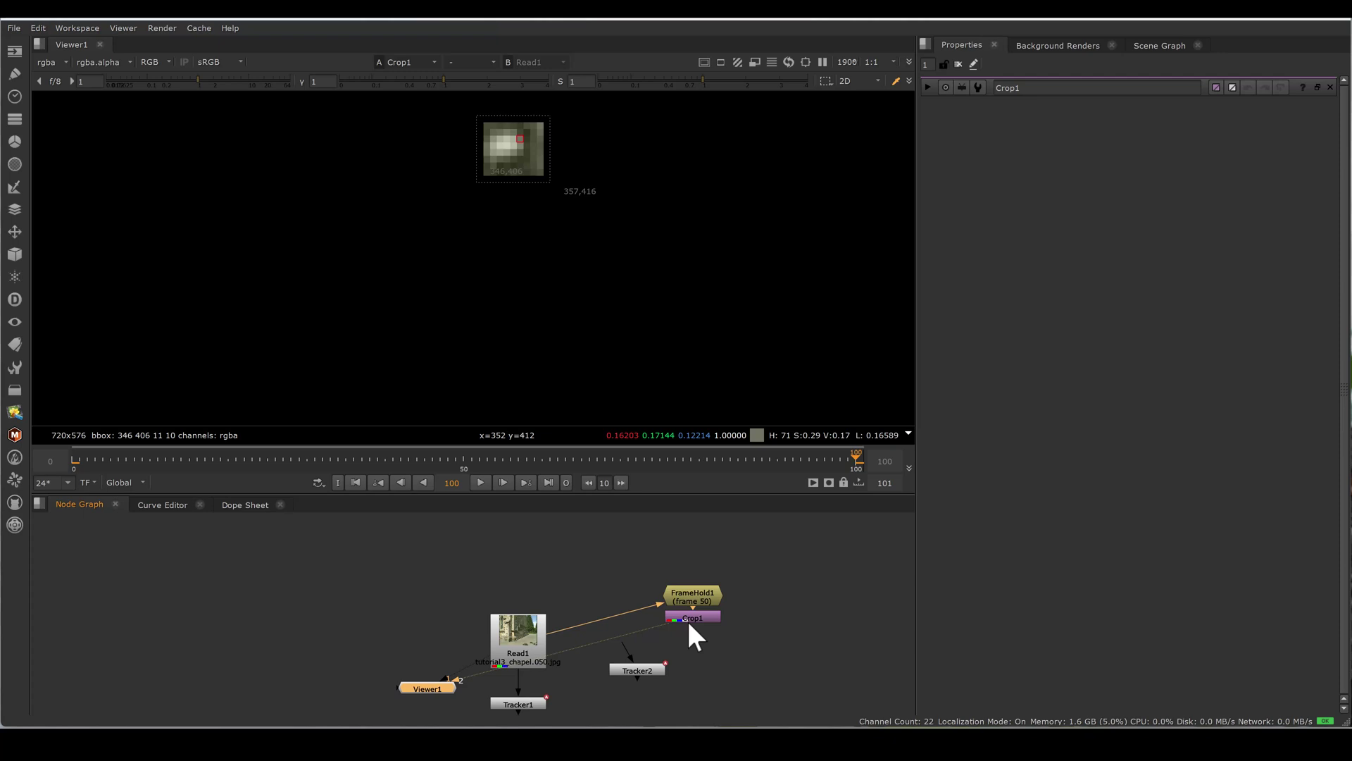
# Delete FrameHold1, reposition Tracker2, and bring up Tracker2's properties
pyautogui.scroll(-2, 610, 579)
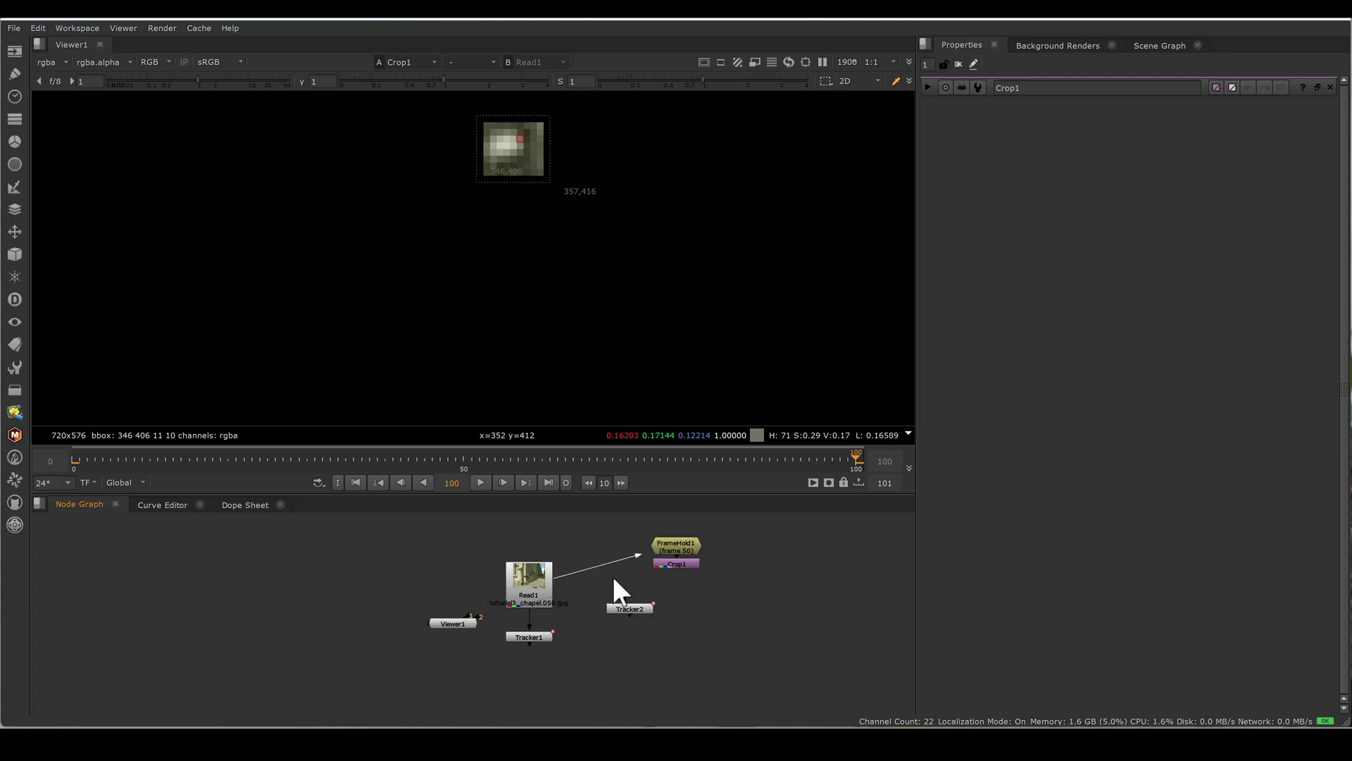
pyautogui.click(676, 546)
pyautogui.press('Delete')
pyautogui.moveTo(641, 601); pyautogui.dragTo(649, 605)
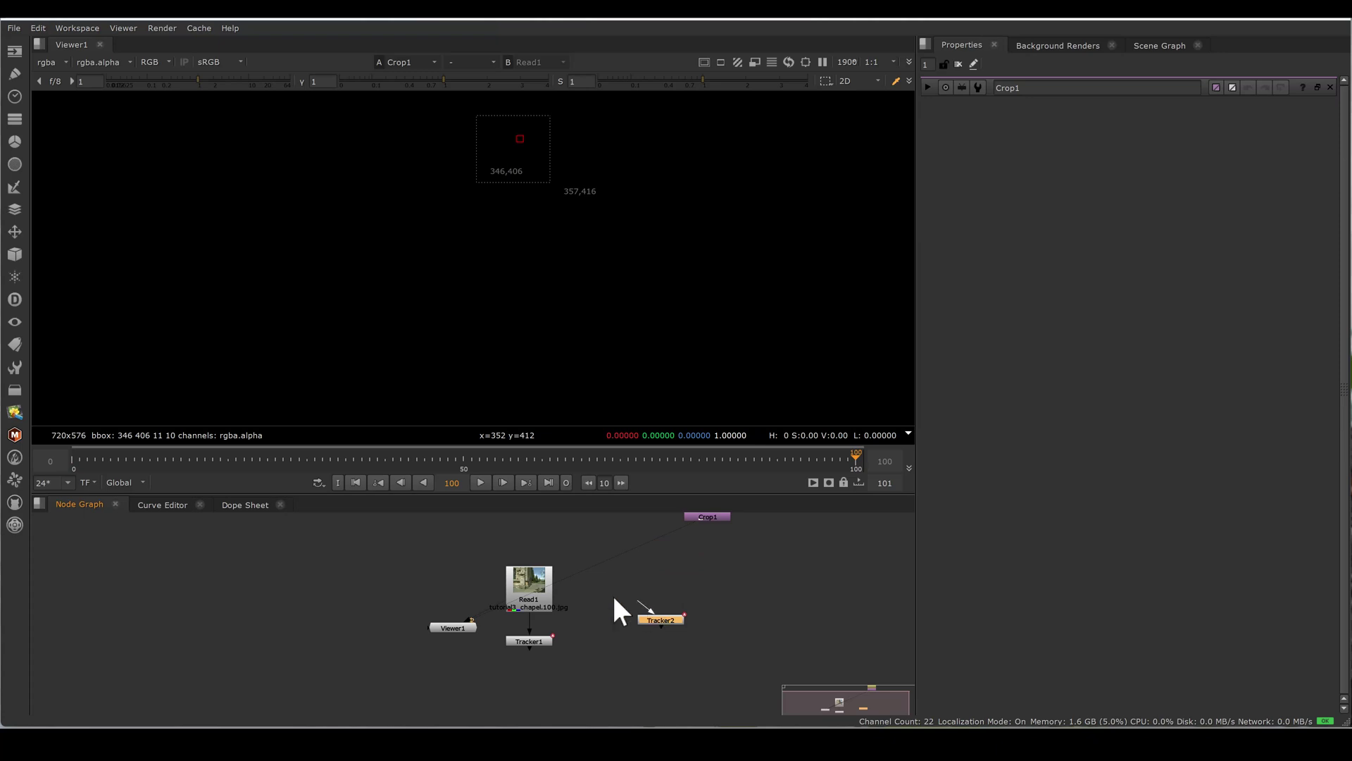
pyautogui.doubleClick(666, 621)
# At frame 50, set Tracker2's Auto-Tracking pattern grab behaviour to 'every frame'
pyautogui.press('1')
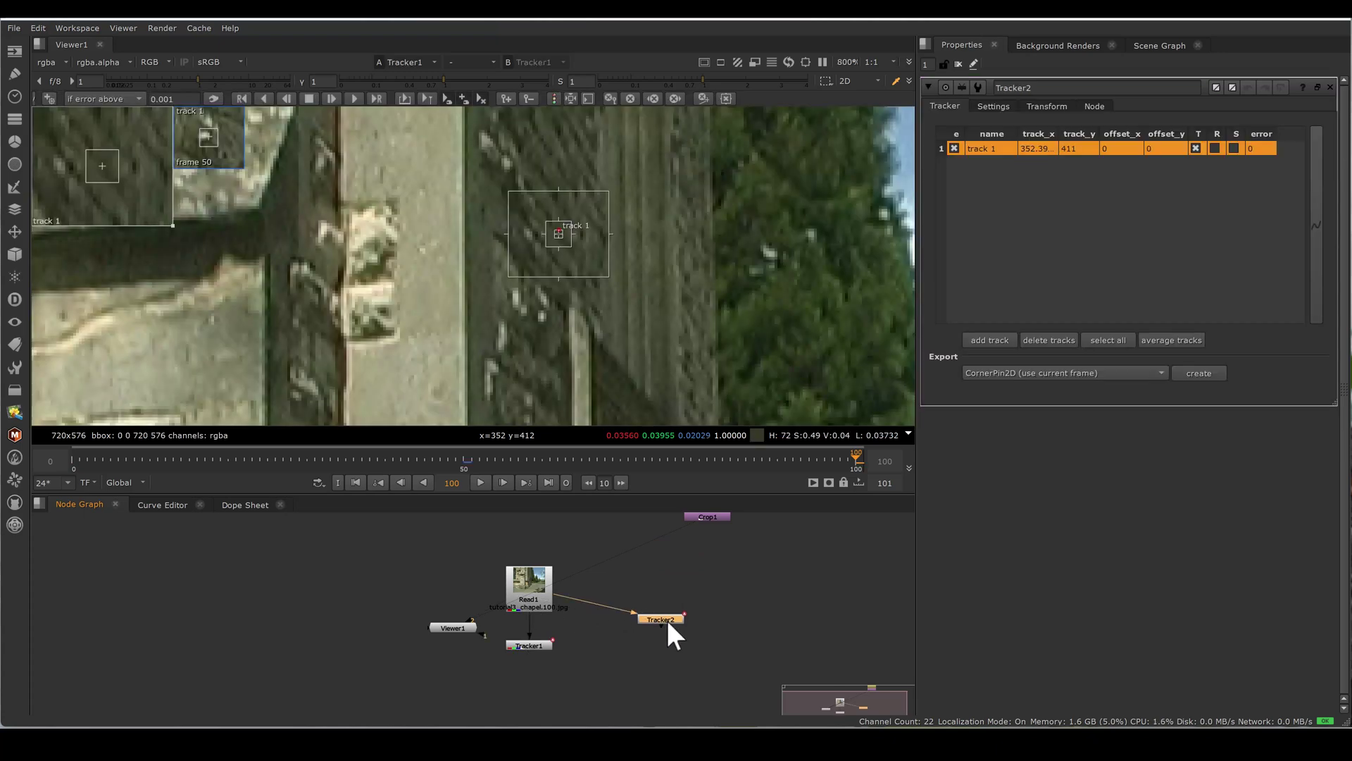
pyautogui.hotkey('alt', 'Left')
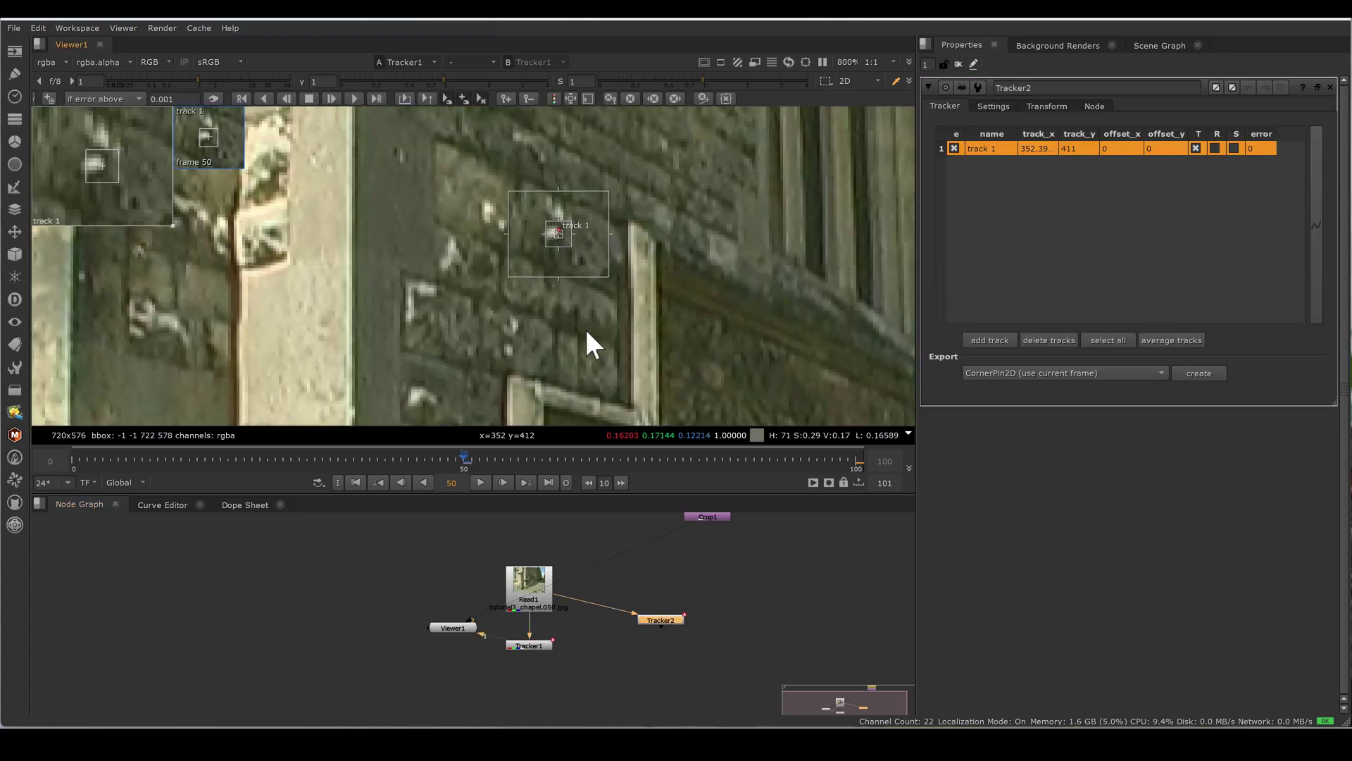
pyautogui.click(994, 107)
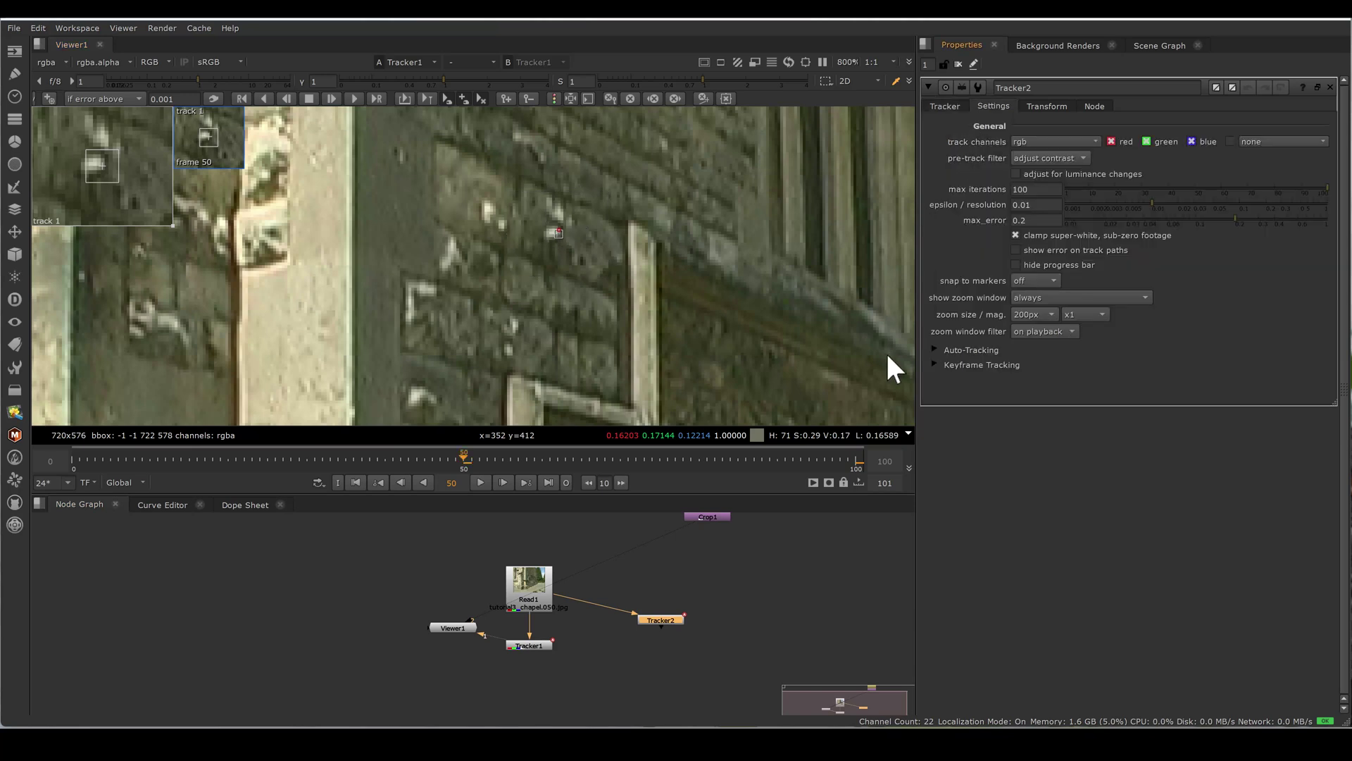
pyautogui.click(936, 349)
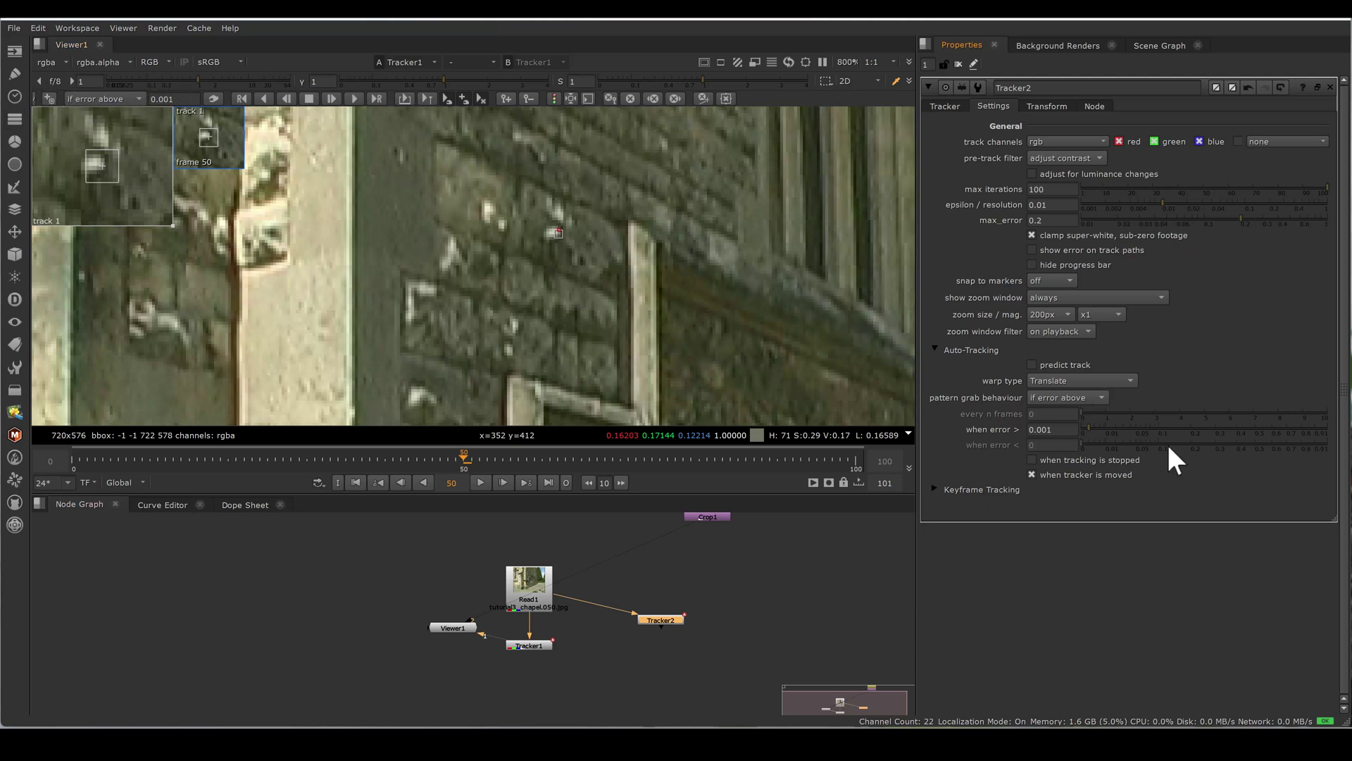
pyautogui.click(1068, 397)
pyautogui.click(1097, 372)
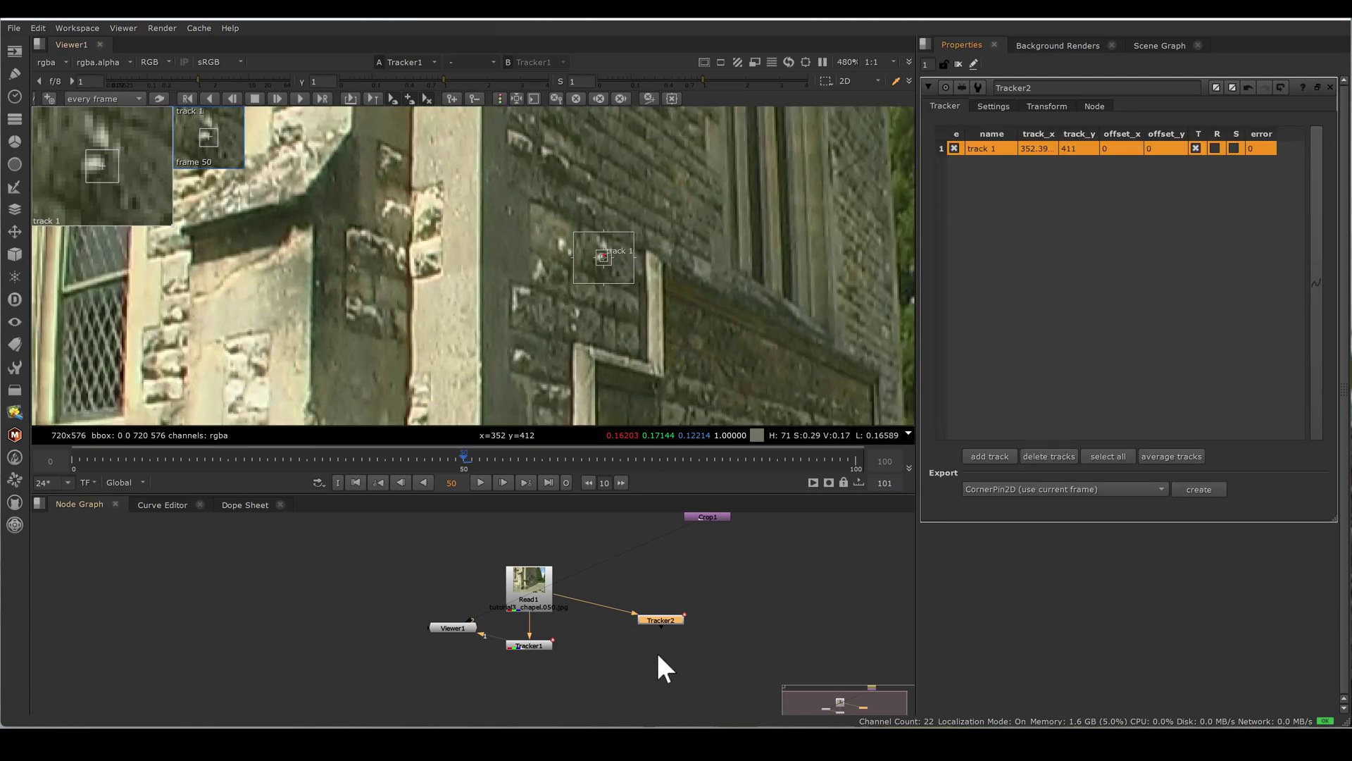
# Zoom on track 1, track it forward from frame 50 to 100, and return to frame 50
pyautogui.scroll(4, 629, 264)
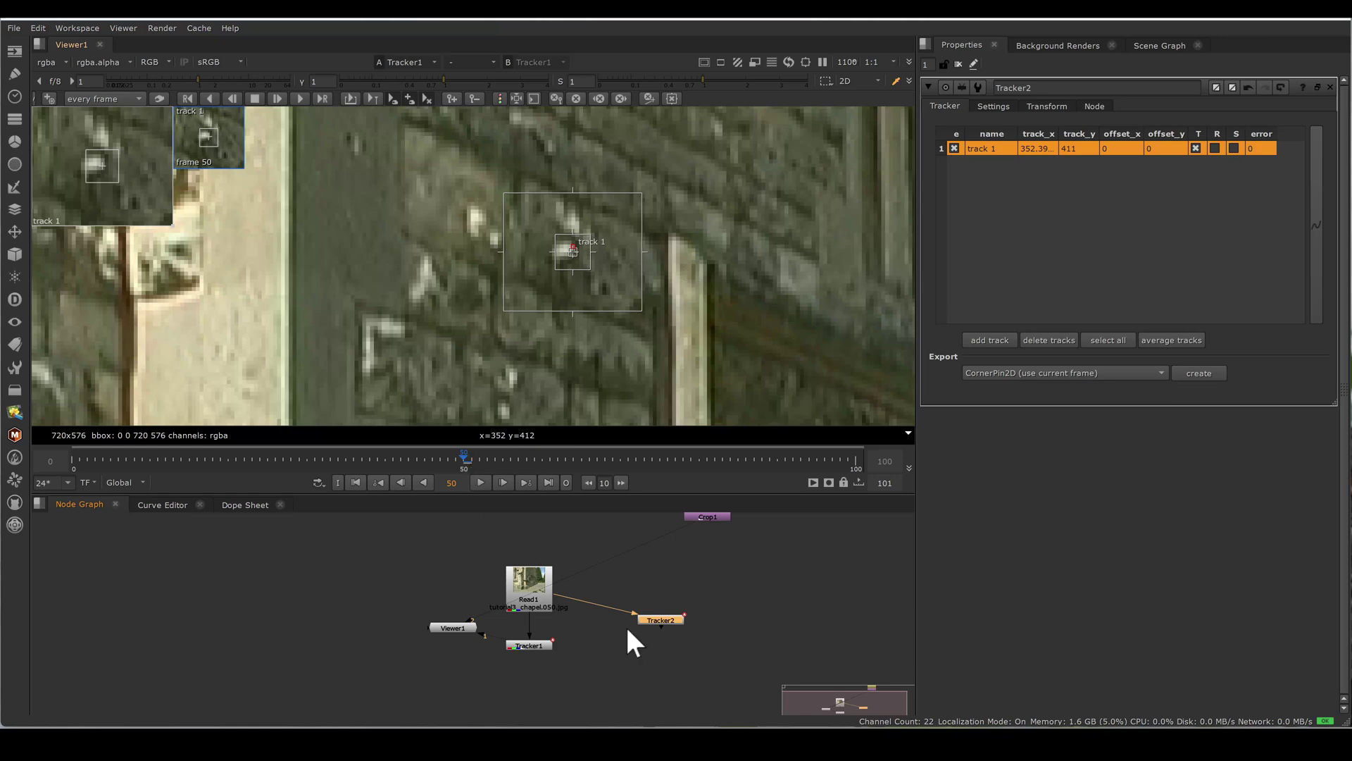
pyautogui.click(471, 459)
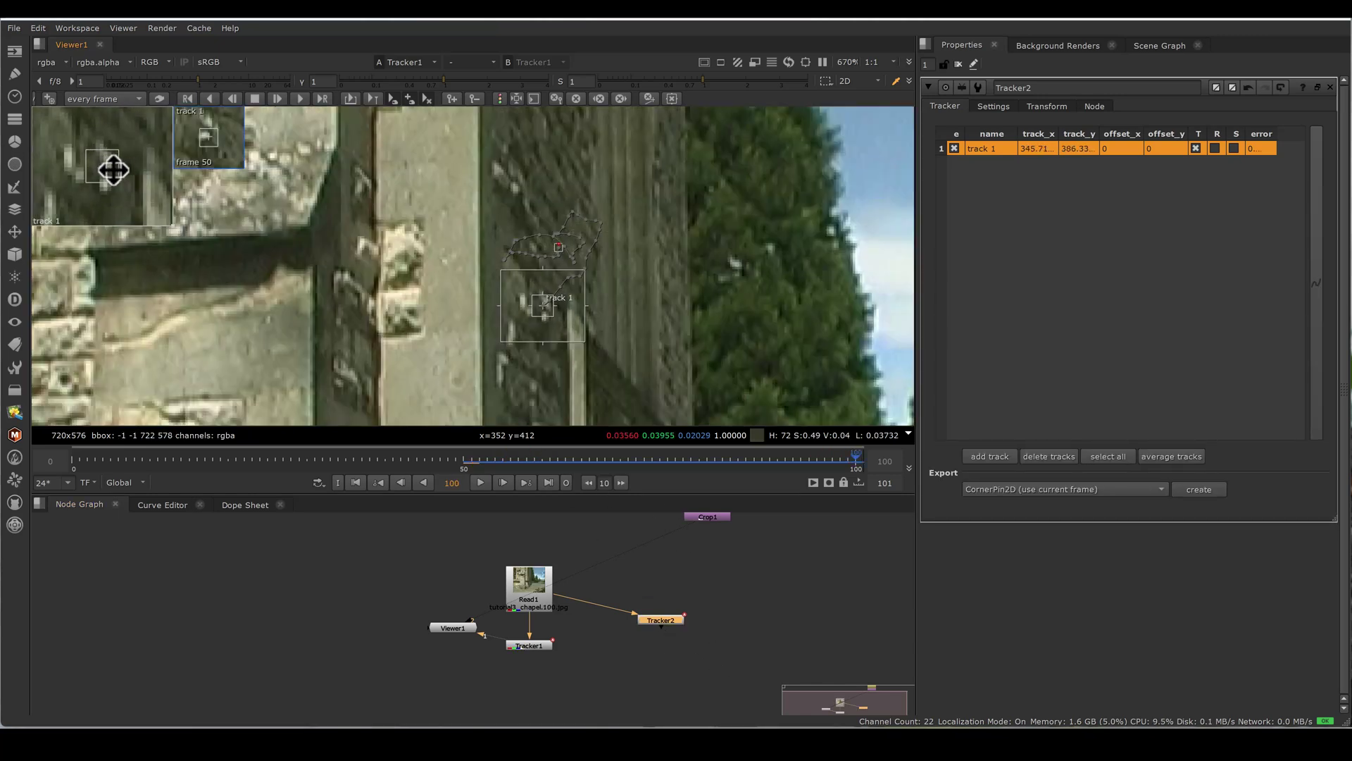
pyautogui.click(465, 460)
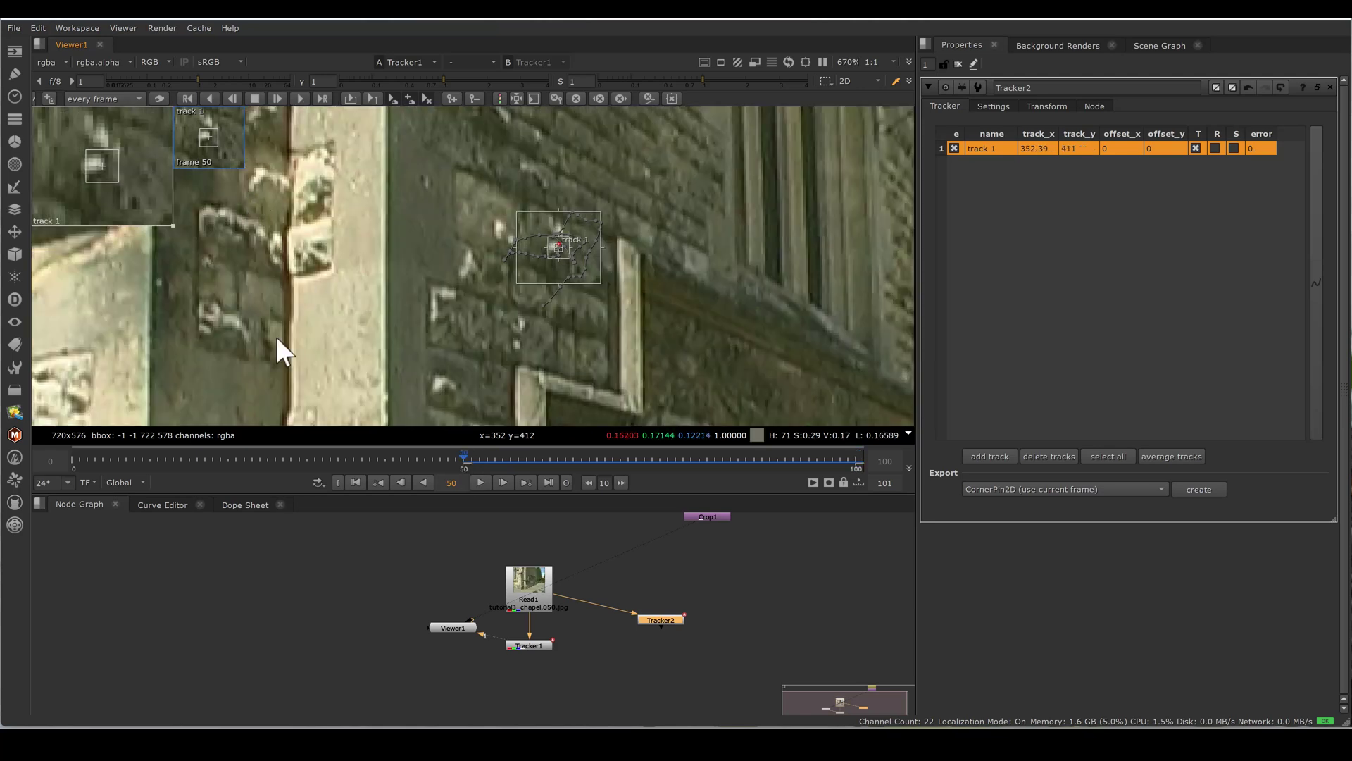
# Track track 1 backward from frame 50 to frame 0 with the Z key
pyautogui.press('z')
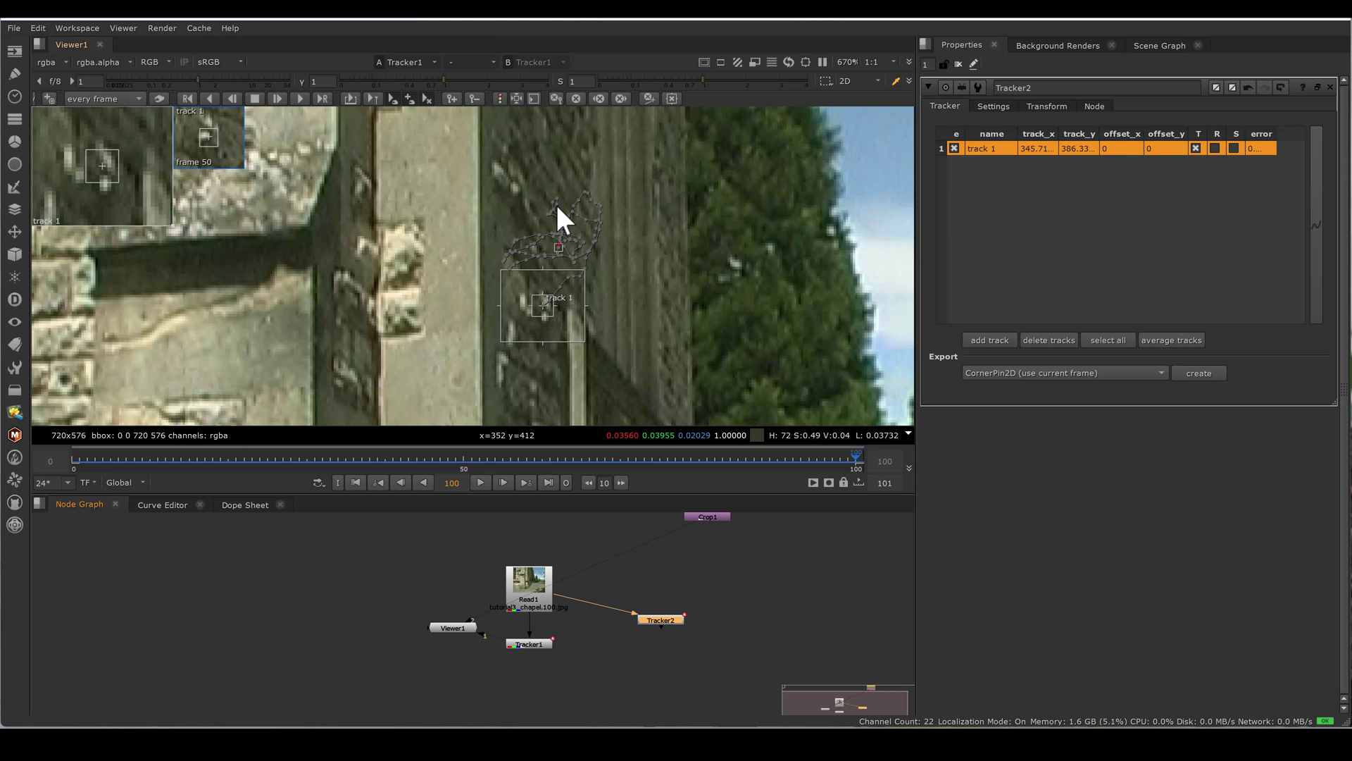
# Switch Tracker2's pattern grab behaviour to 'every n frames', then back to 'every frame'
pyautogui.moveTo(658, 623); pyautogui.dragTo(659, 622)
pyautogui.click(1014, 106)
pyautogui.click(1078, 381)
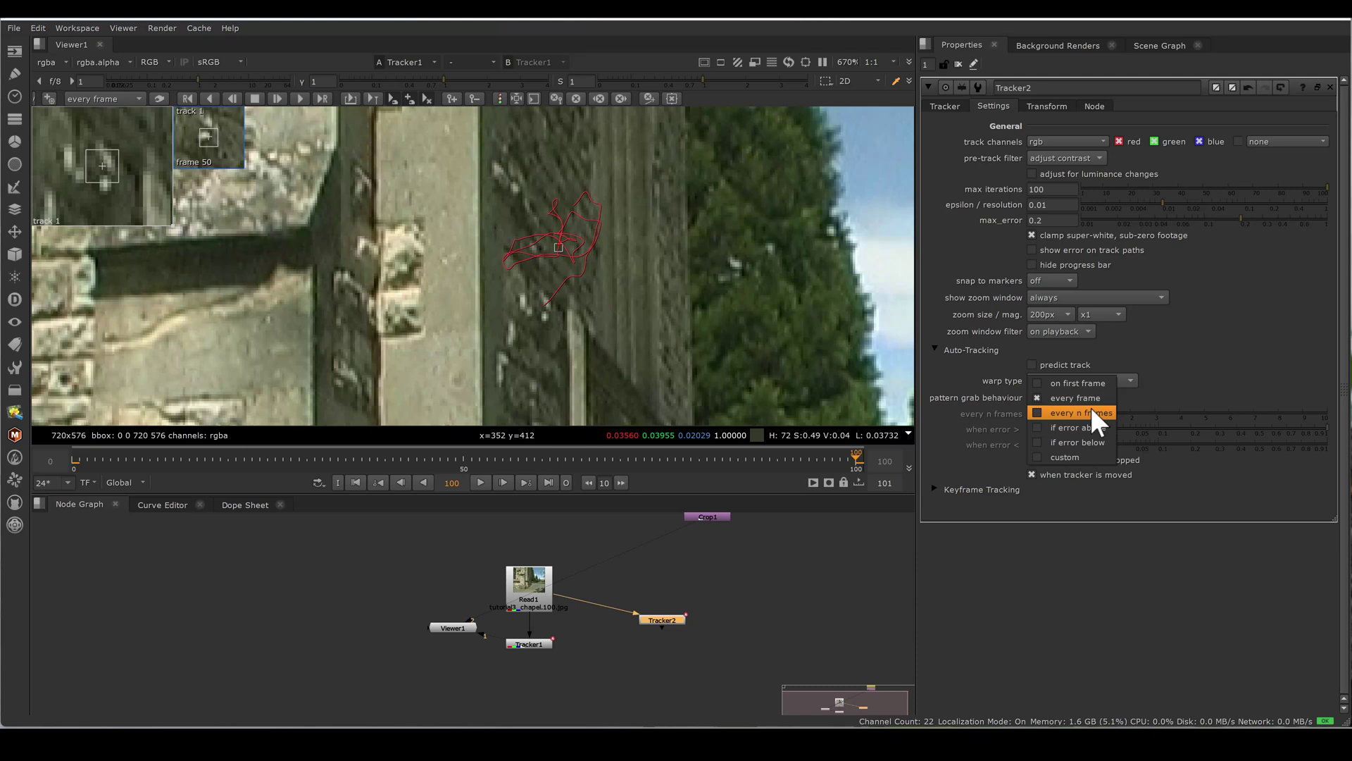
pyautogui.click(1092, 415)
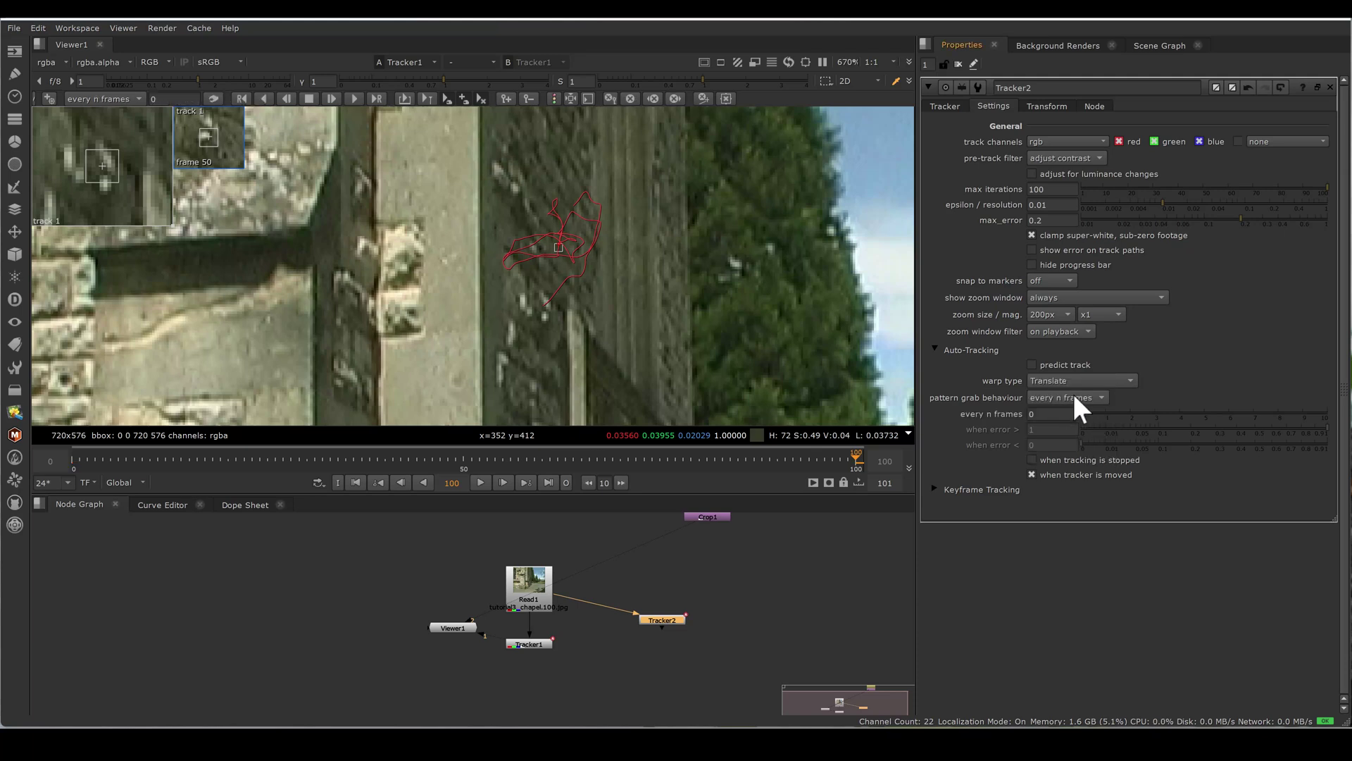
pyautogui.click(1070, 399)
pyautogui.click(1062, 389)
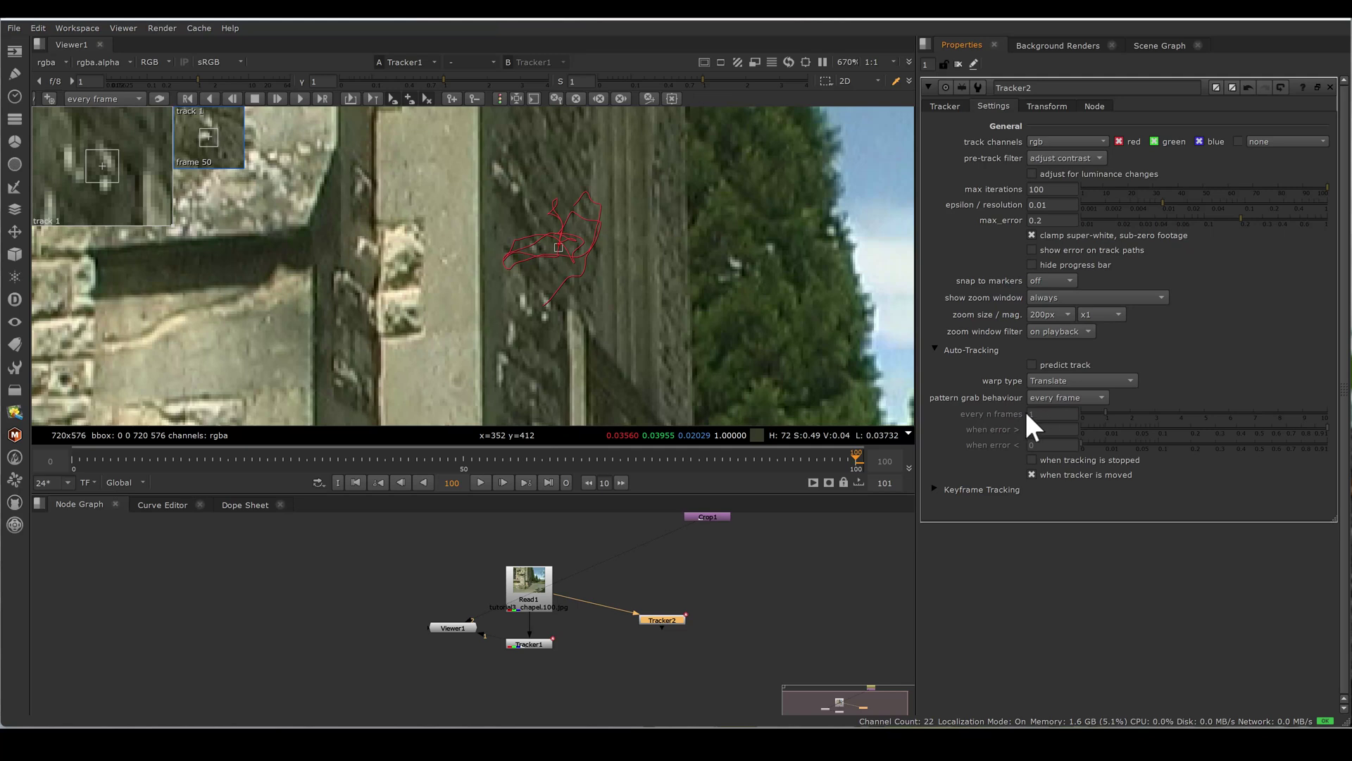
pyautogui.click(1070, 397)
pyautogui.click(1053, 414)
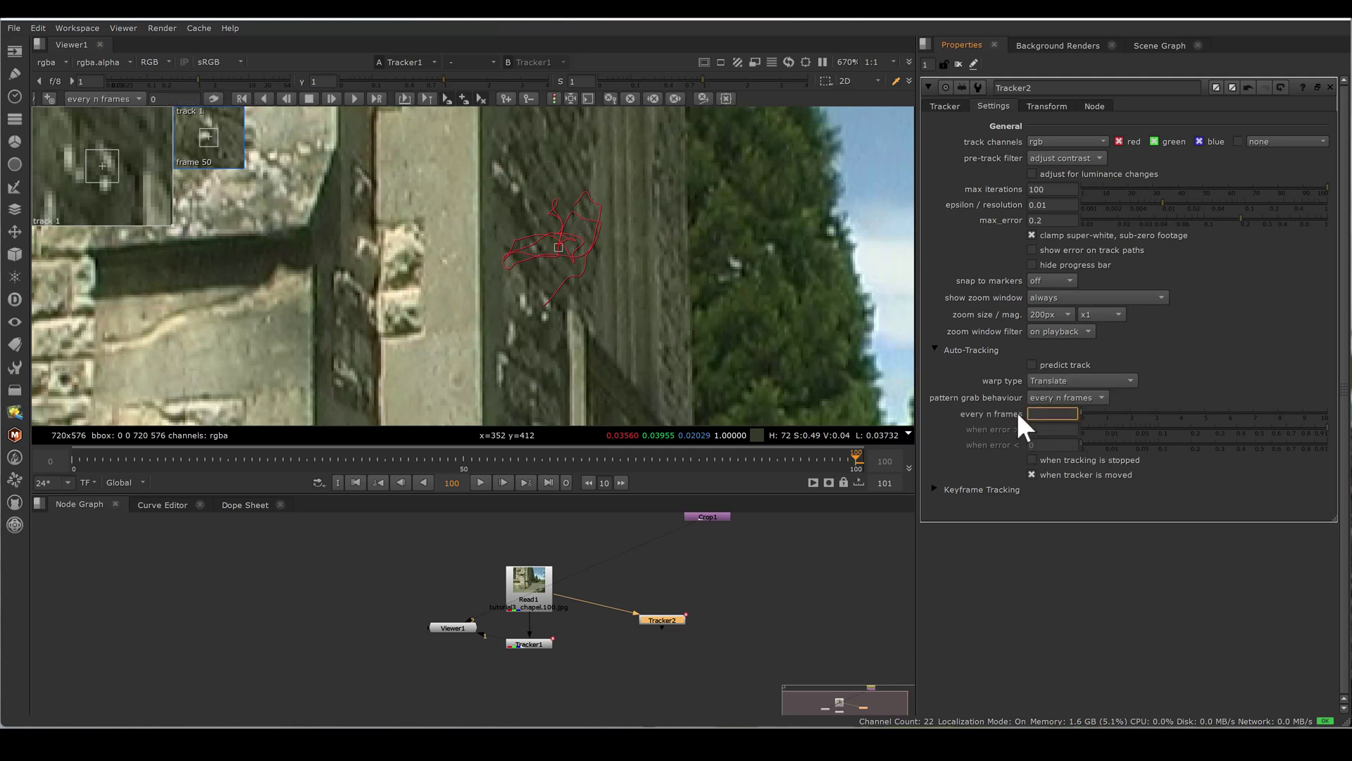
pyautogui.write('10')
pyautogui.press('Return')
pyautogui.click(1069, 399)
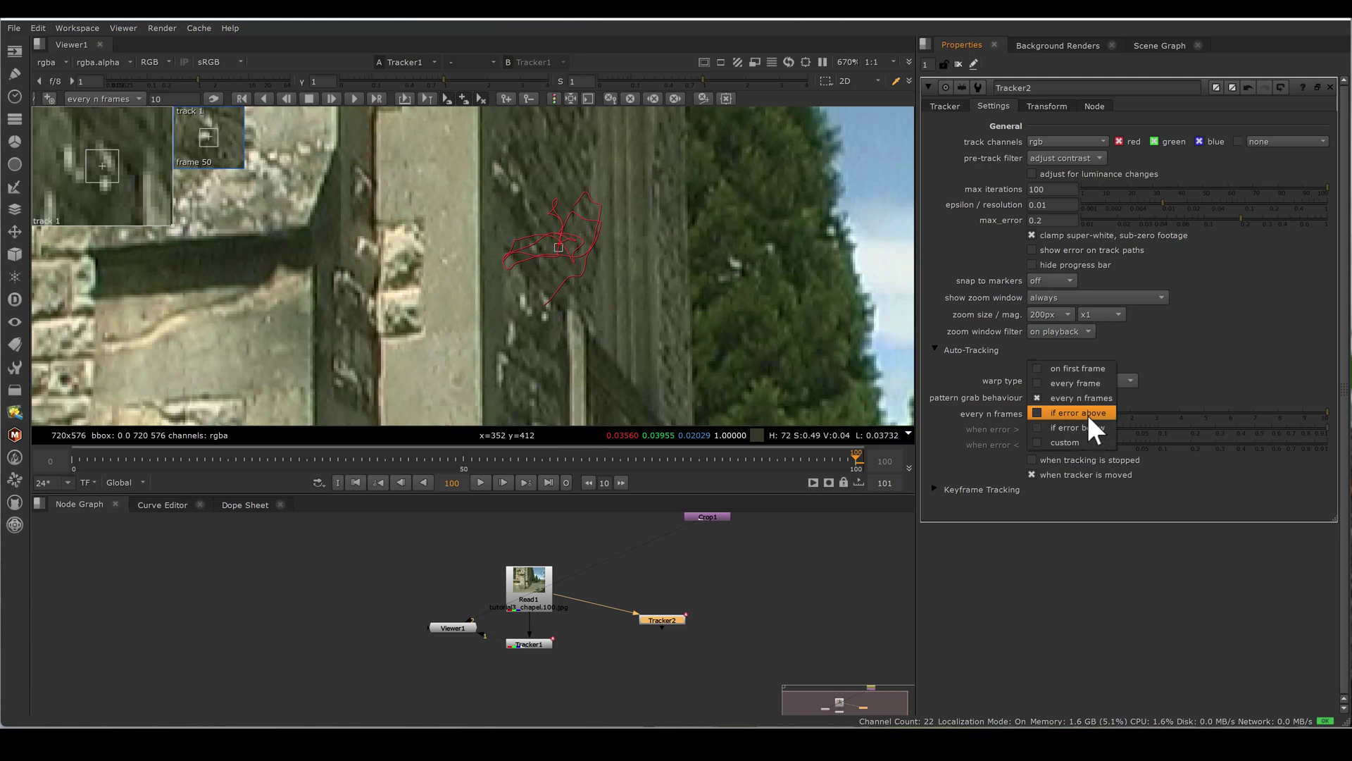
pyautogui.click(1087, 412)
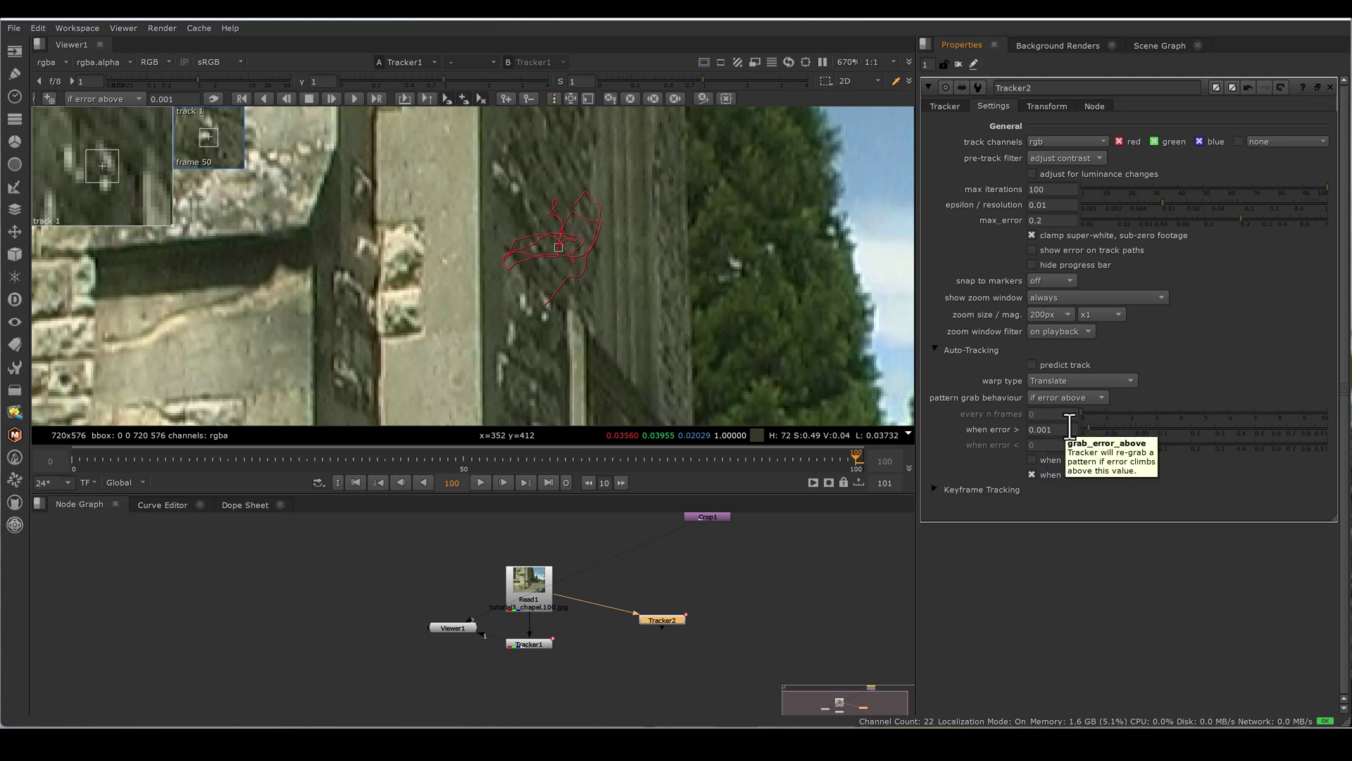
pyautogui.click(1094, 396)
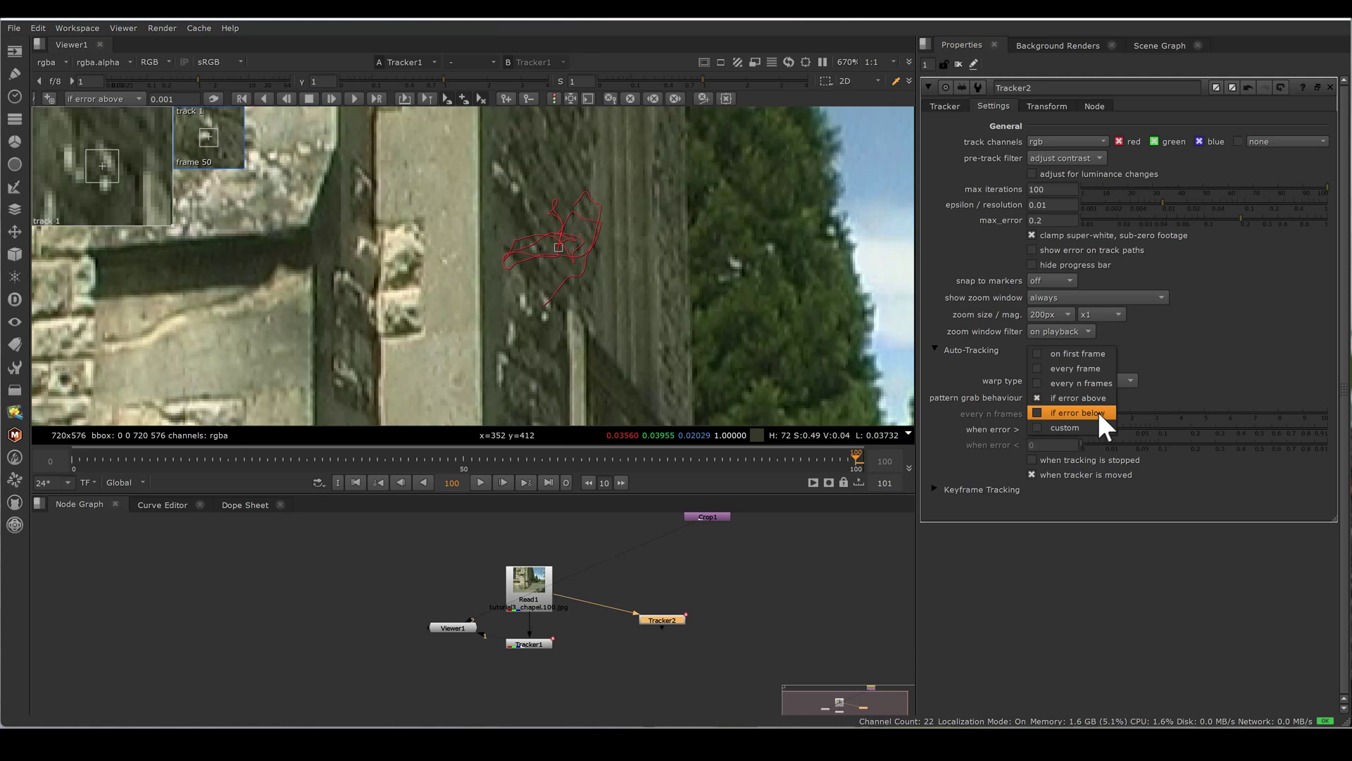
pyautogui.click(1099, 413)
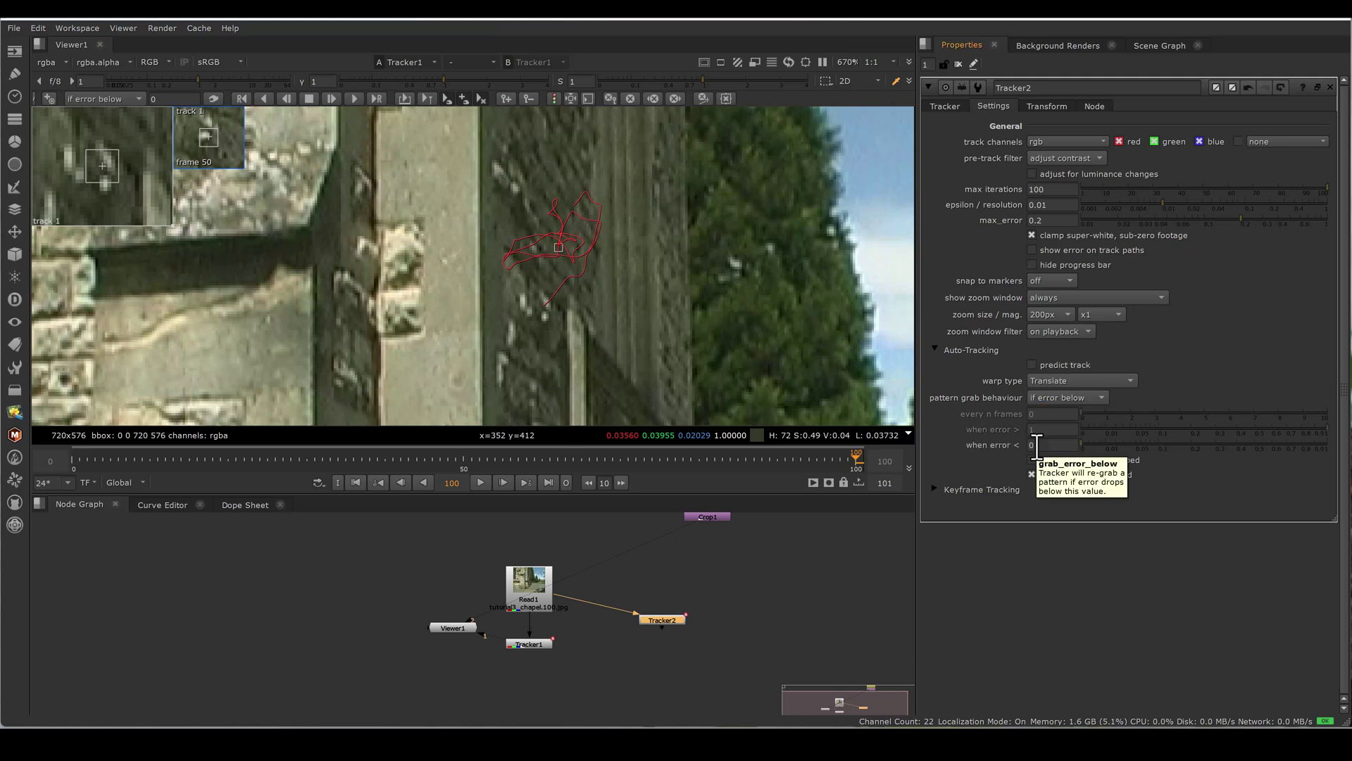
pyautogui.click(1035, 446)
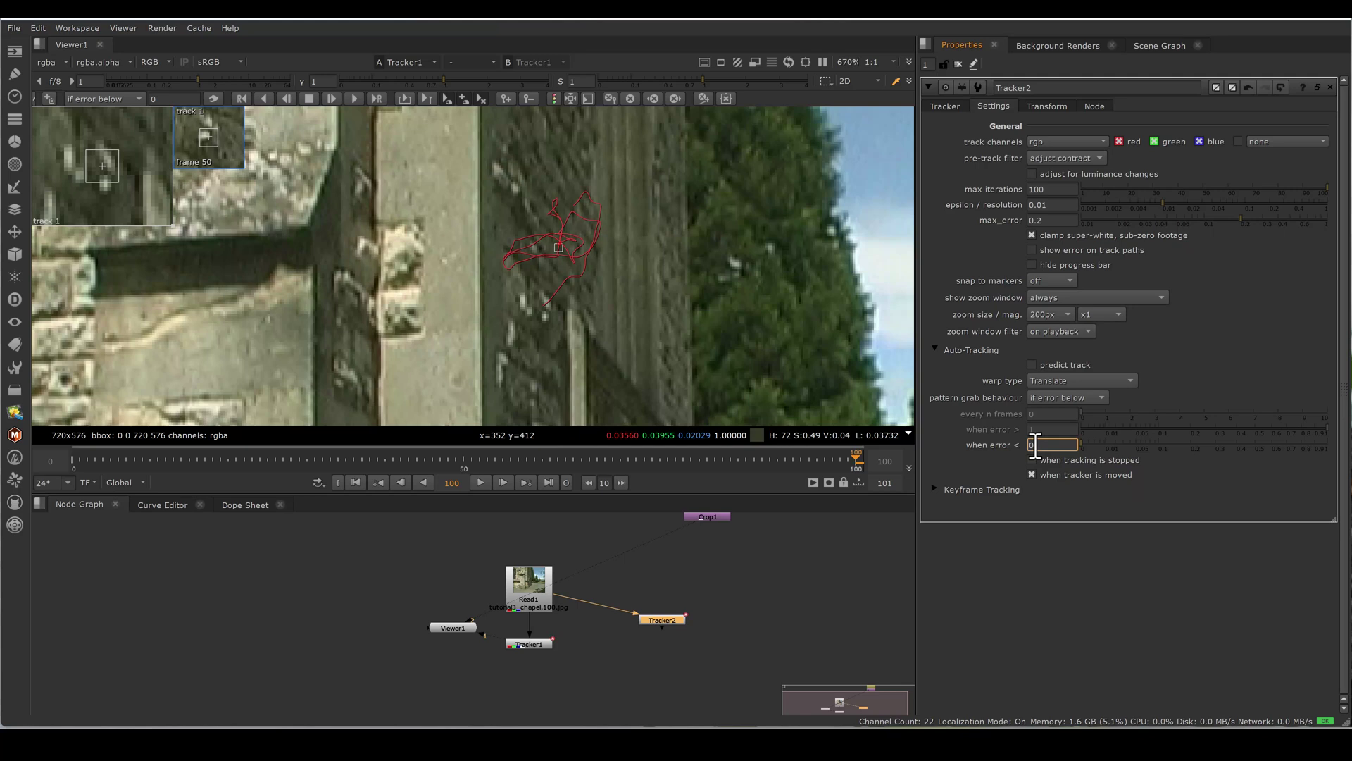
pyautogui.click(1087, 398)
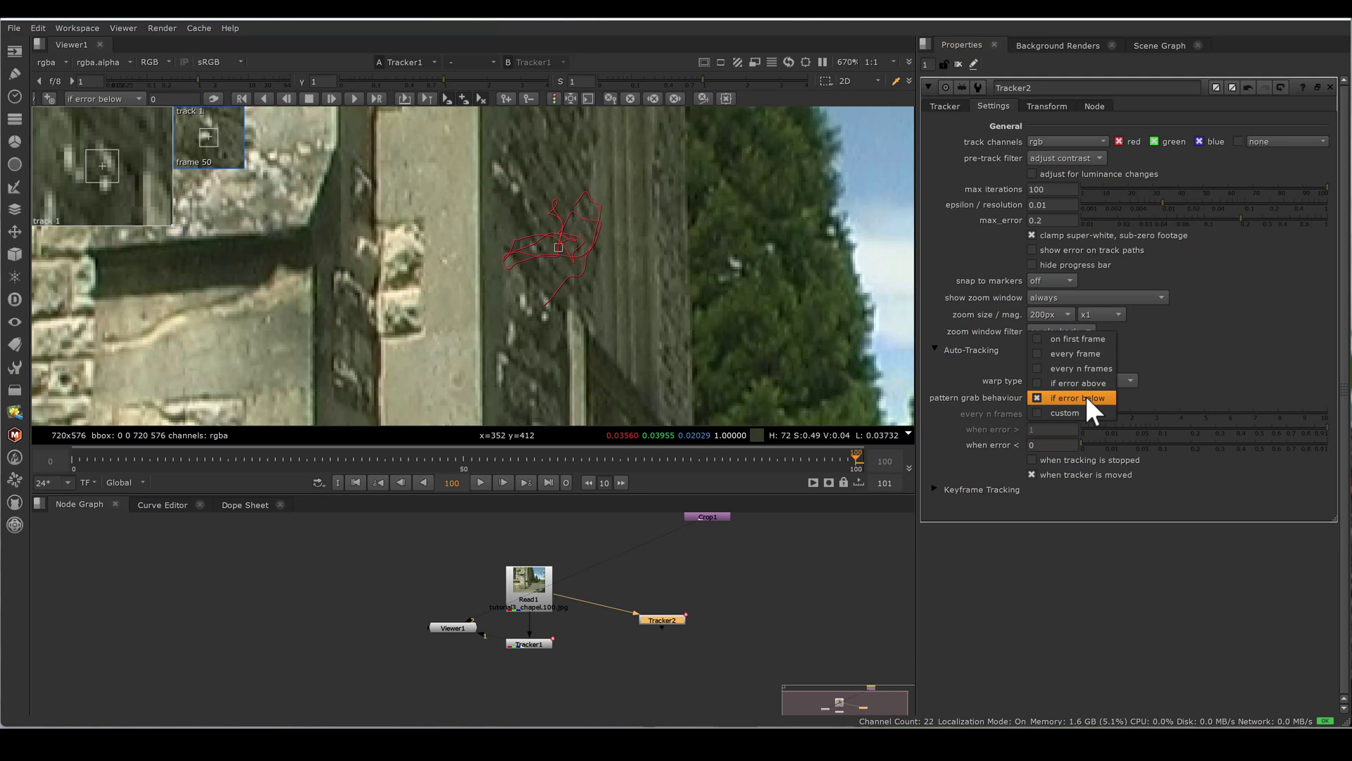
pyautogui.click(1081, 352)
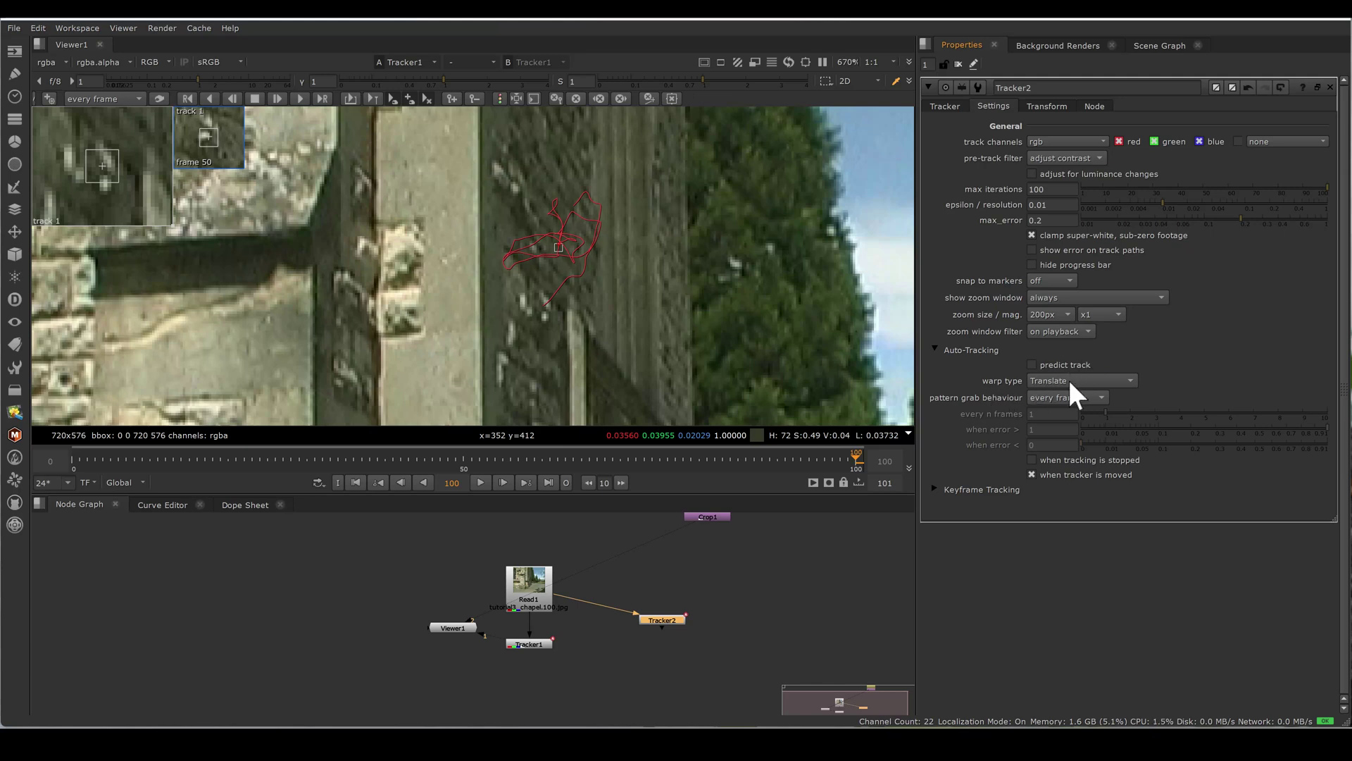
pyautogui.click(1070, 388)
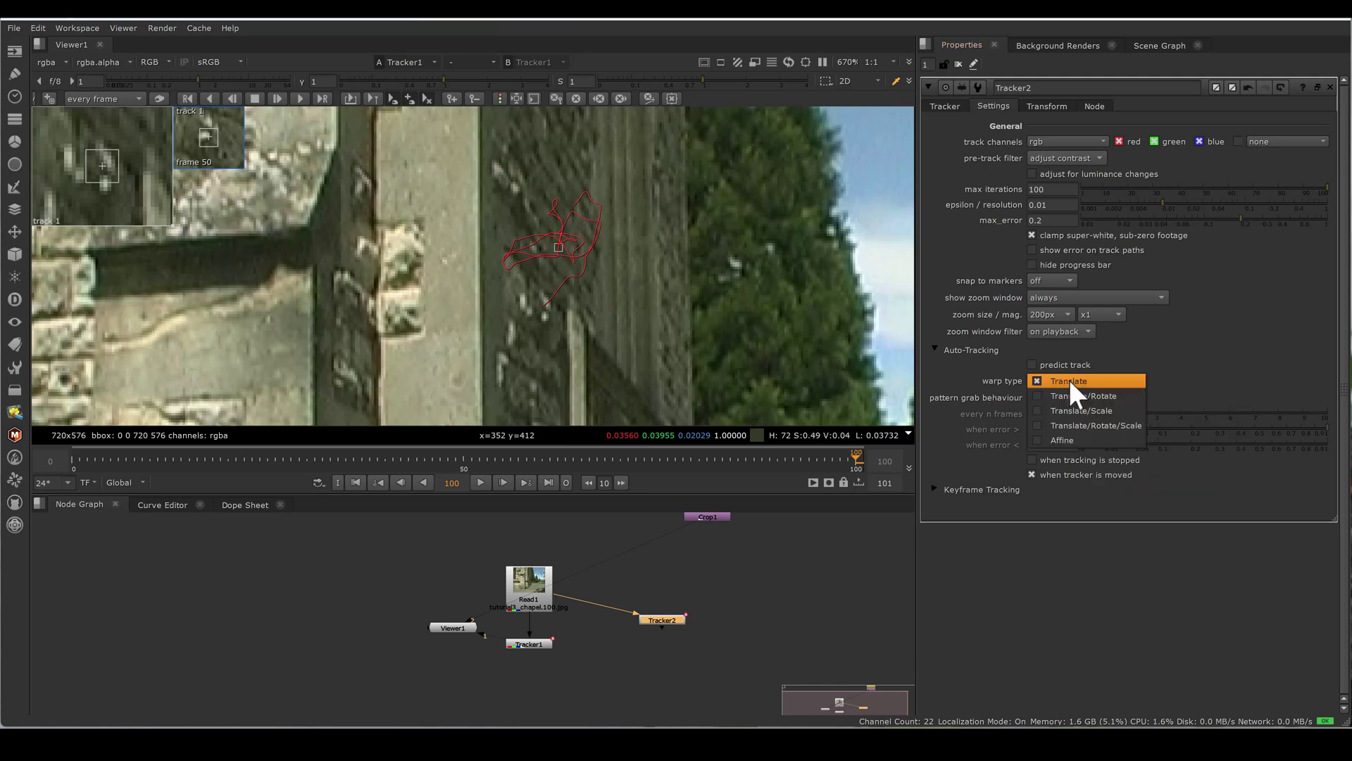
pyautogui.click(1200, 378)
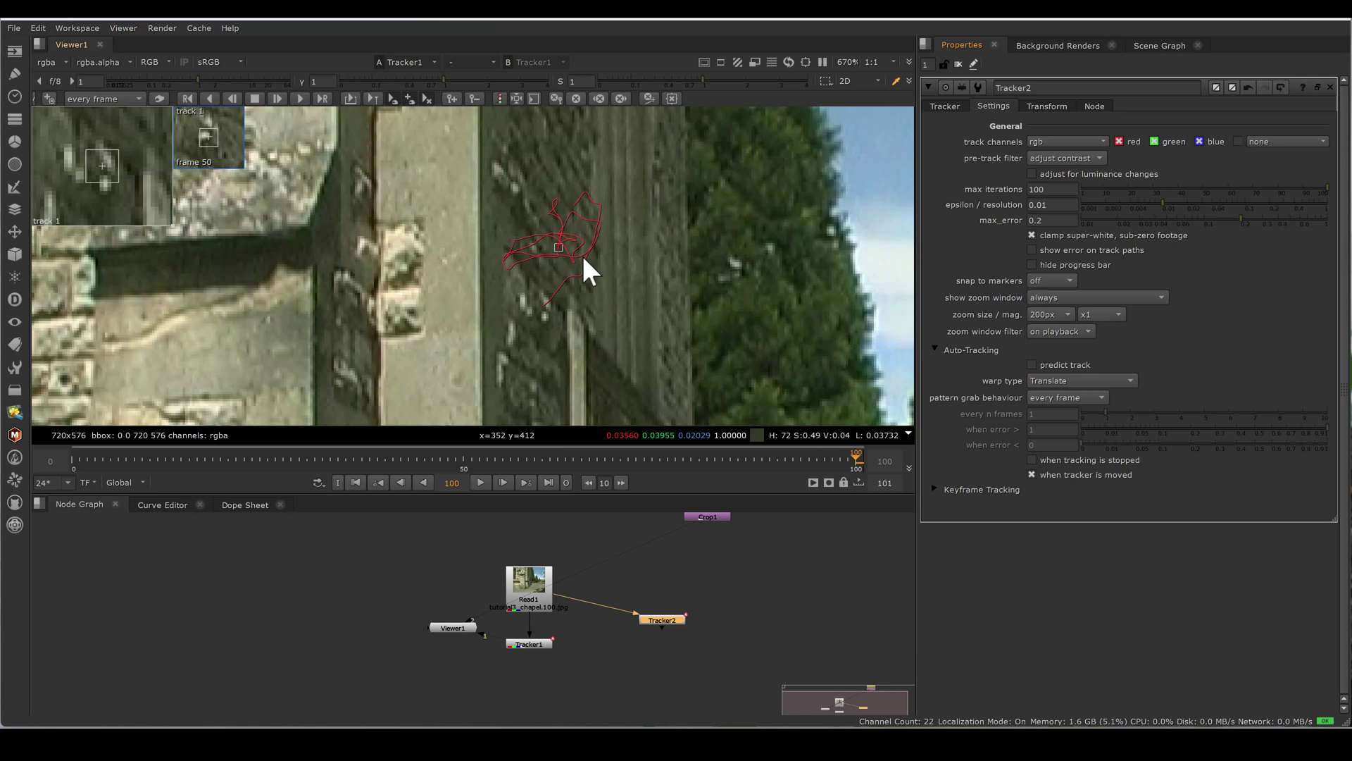
pyautogui.click(1084, 381)
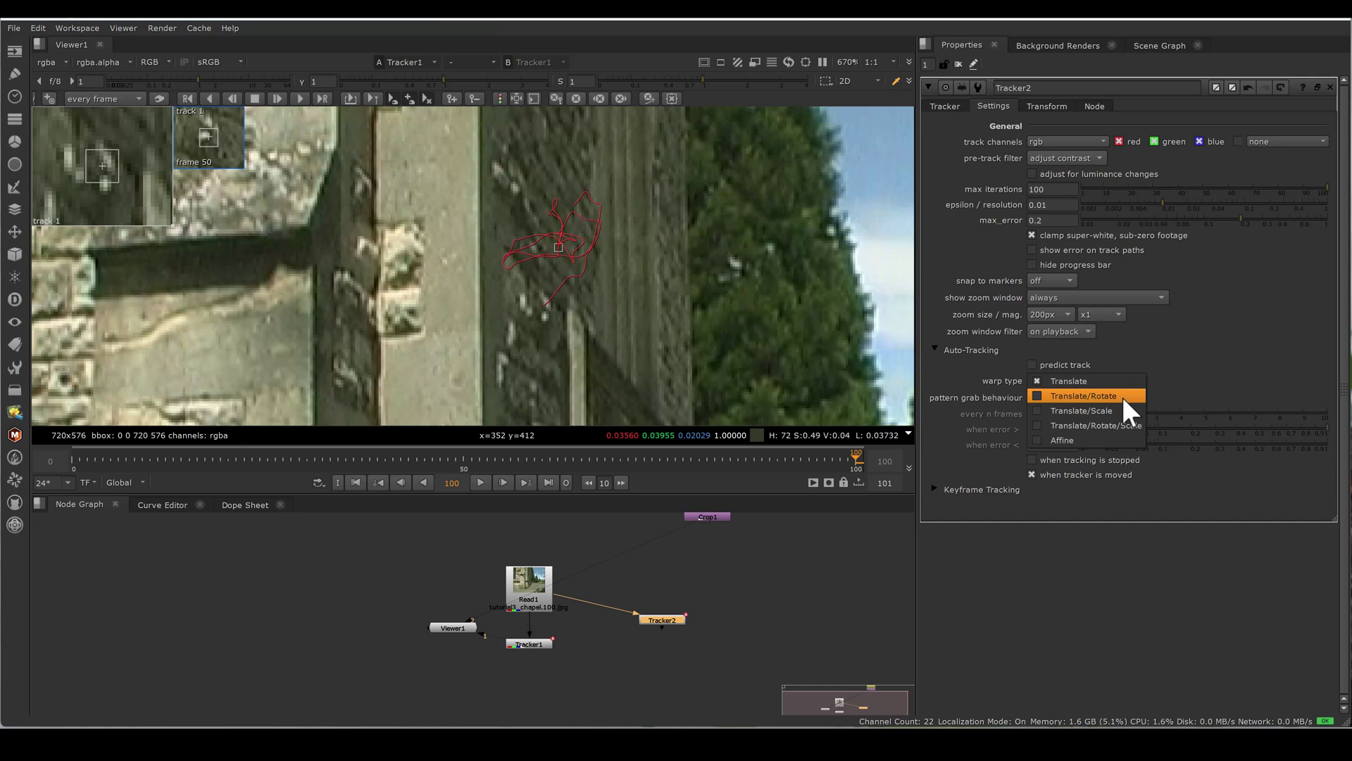
pyautogui.click(1161, 169)
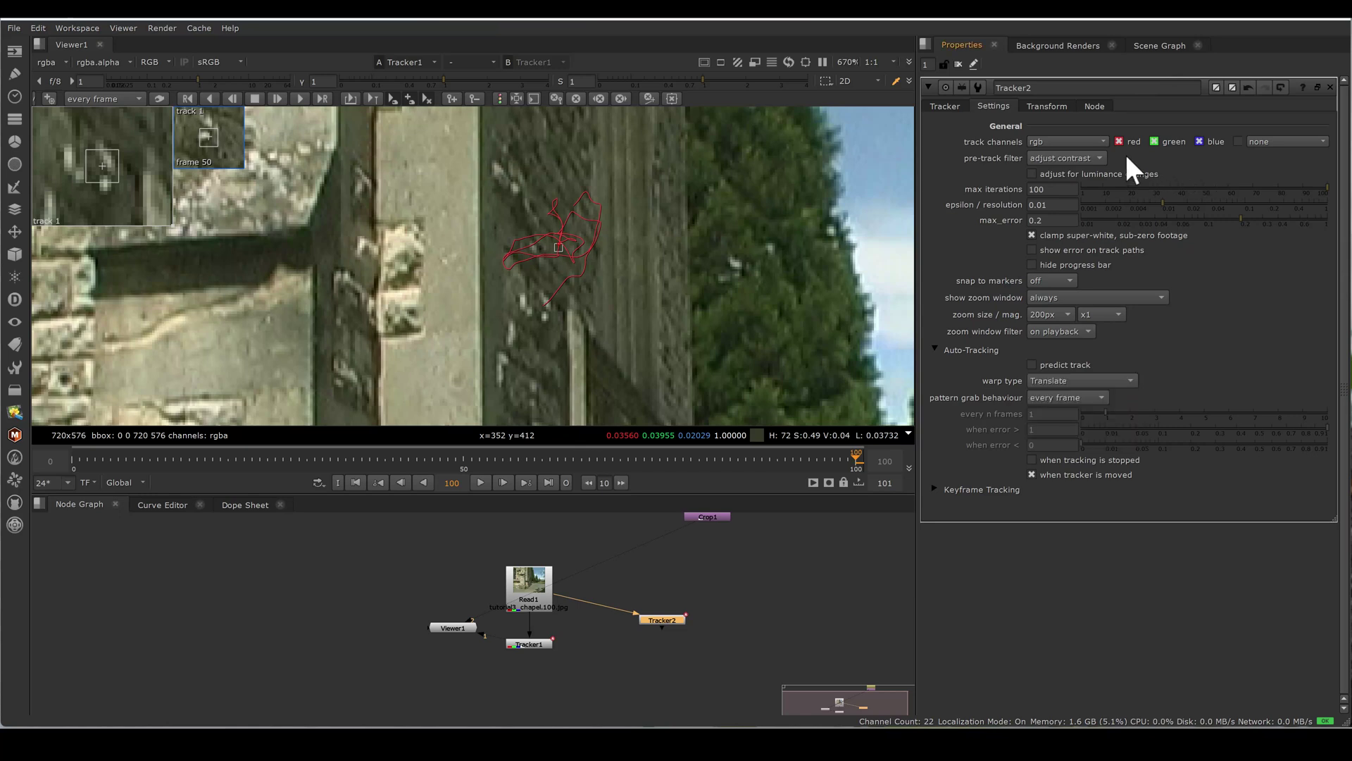
pyautogui.moveTo(1032, 171)
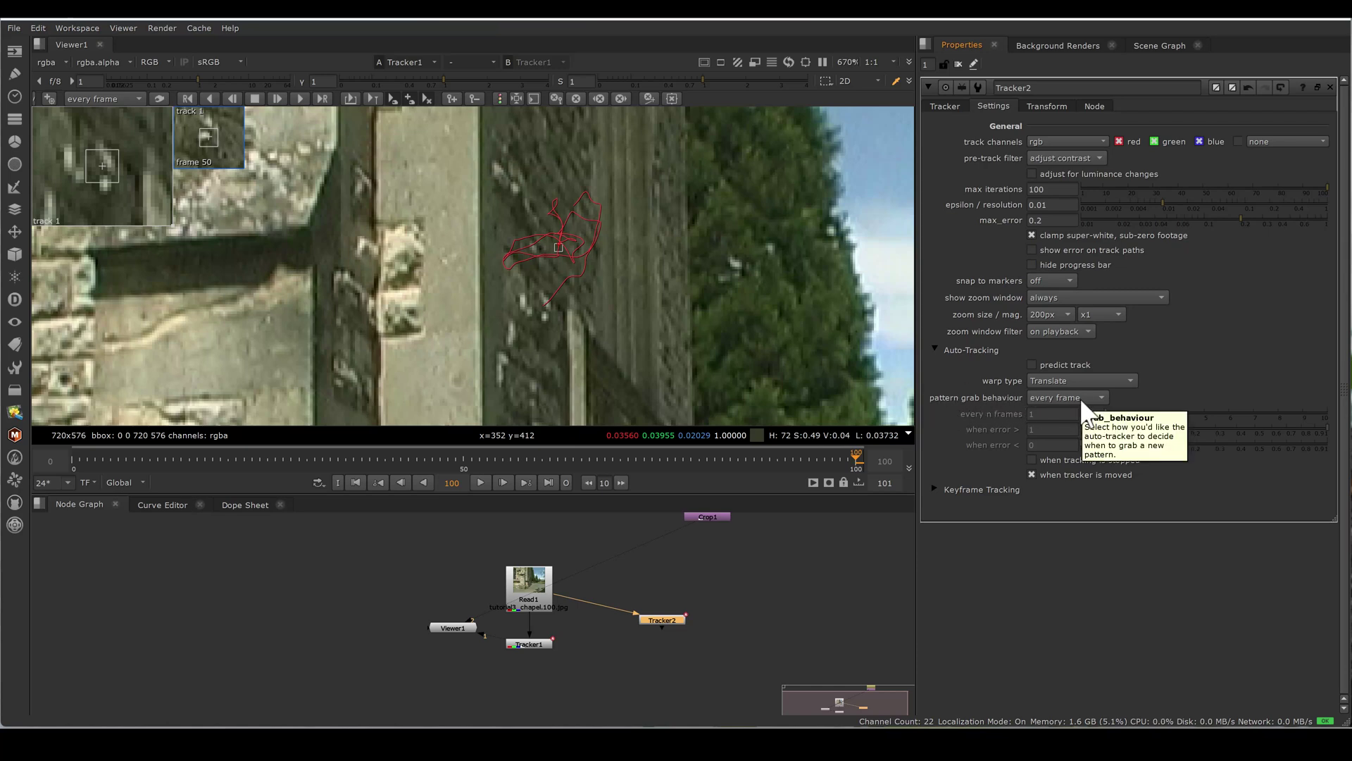
pyautogui.doubleClick(666, 620)
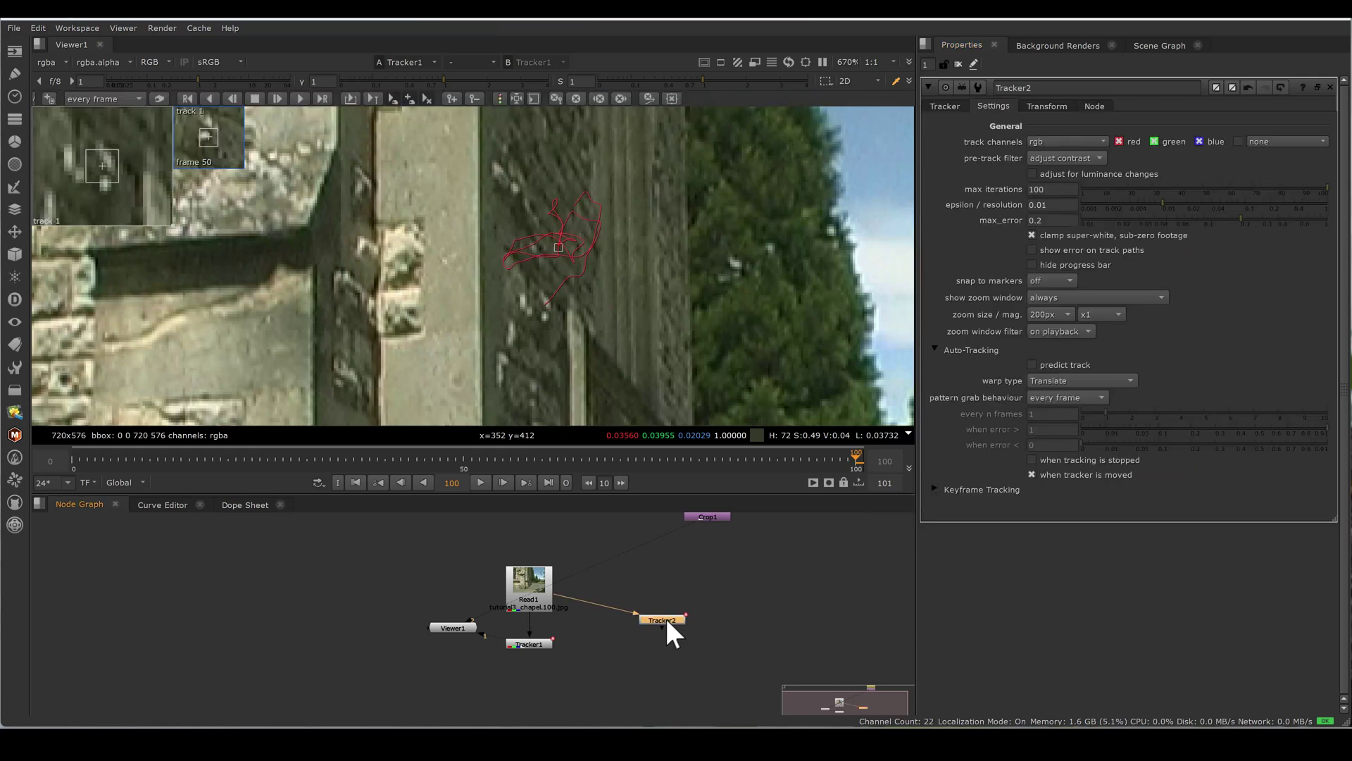
# Keep Tracker2's pattern grab behaviour set to 'every frame'
pyautogui.click(1089, 396)
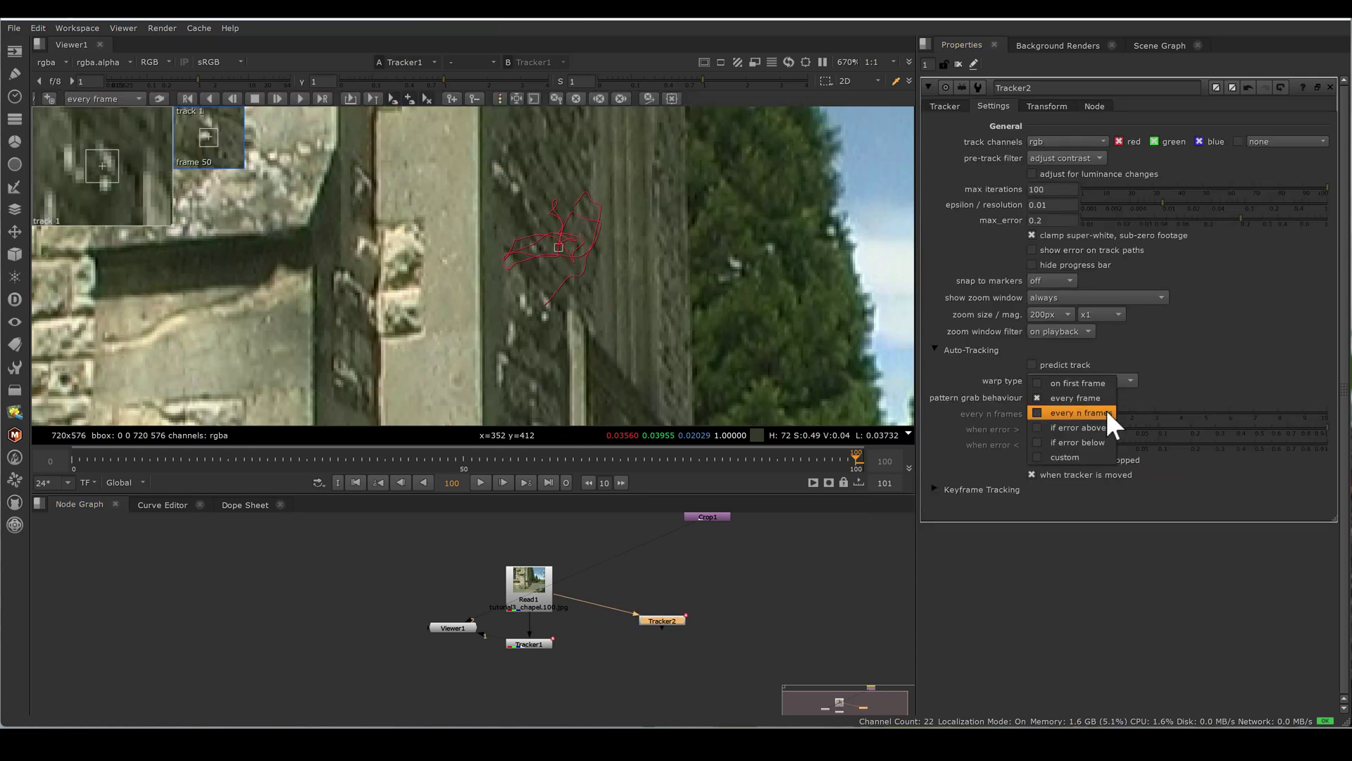
pyautogui.click(1103, 402)
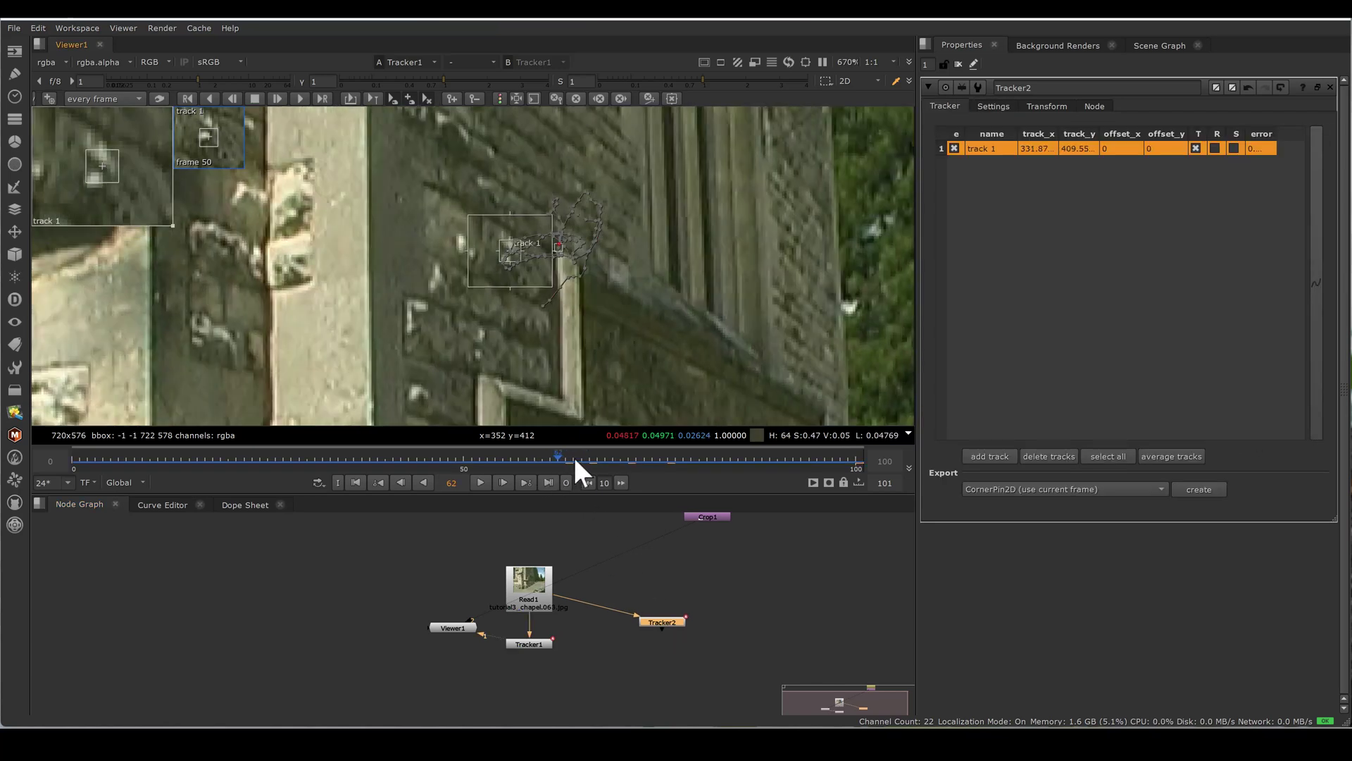
# Scrub the playhead from frame 62 to 72 to check track 1 on the stone wall
pyautogui.moveTo(574, 459); pyautogui.dragTo(636, 459)
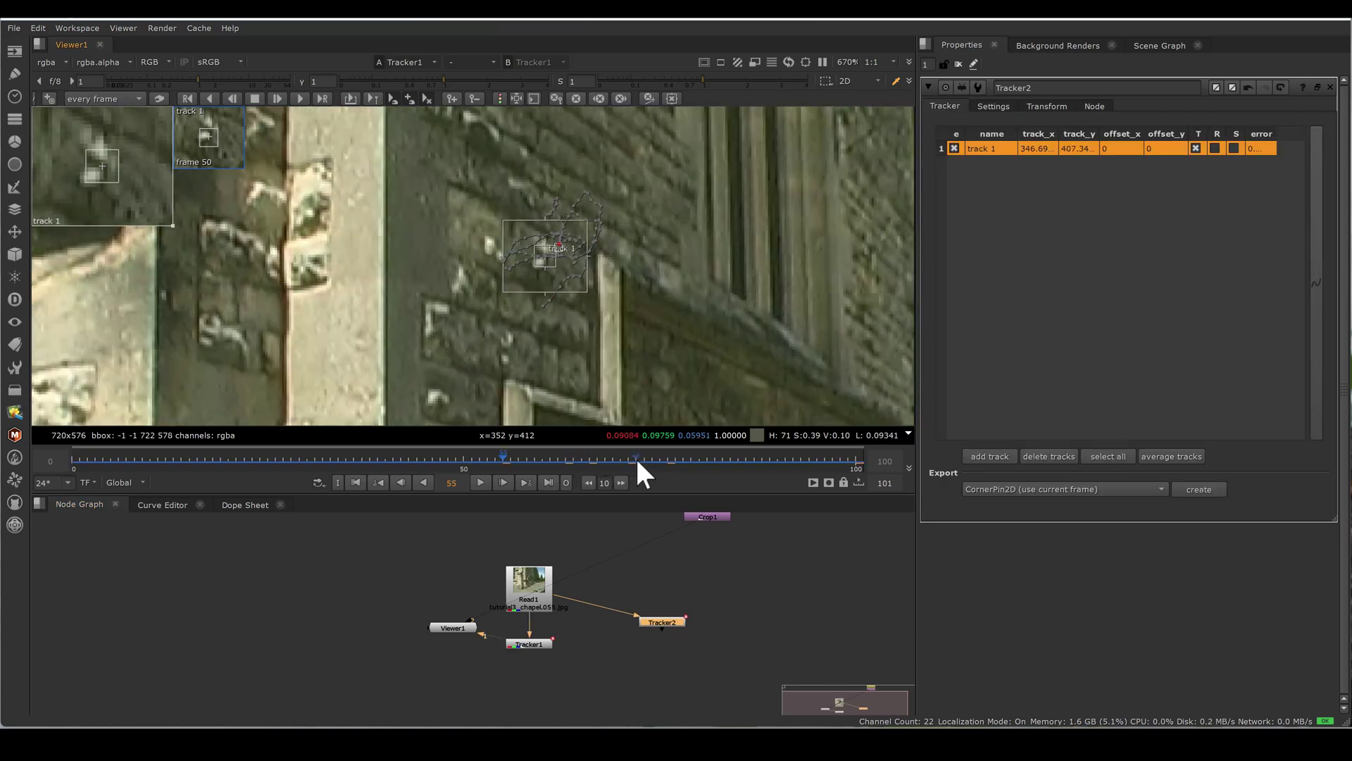